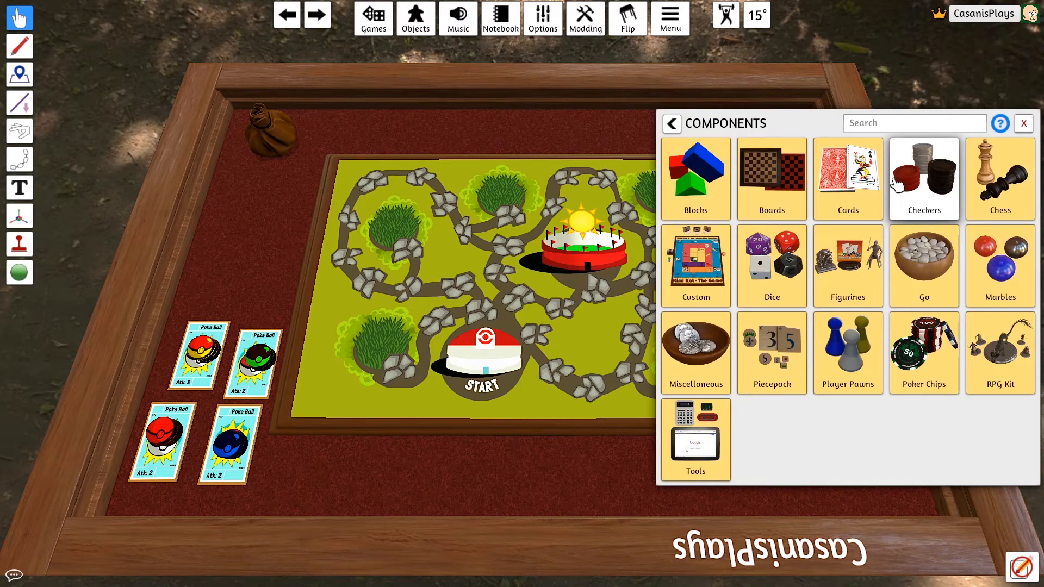
# Place a blue plastic six-sided die on the red felt behind the game board, near the bag
pyautogui.click(770, 264)
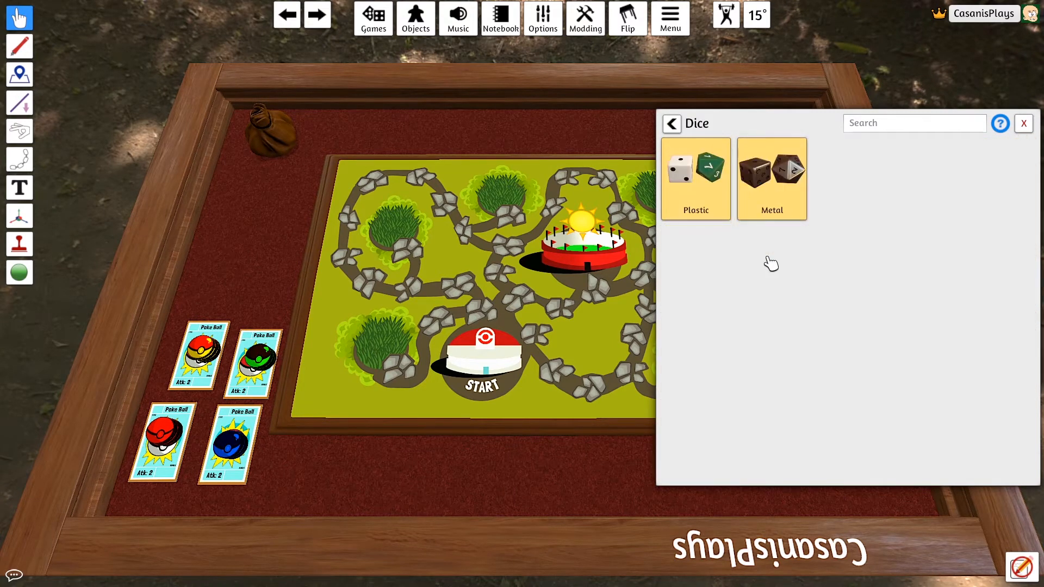
pyautogui.click(689, 201)
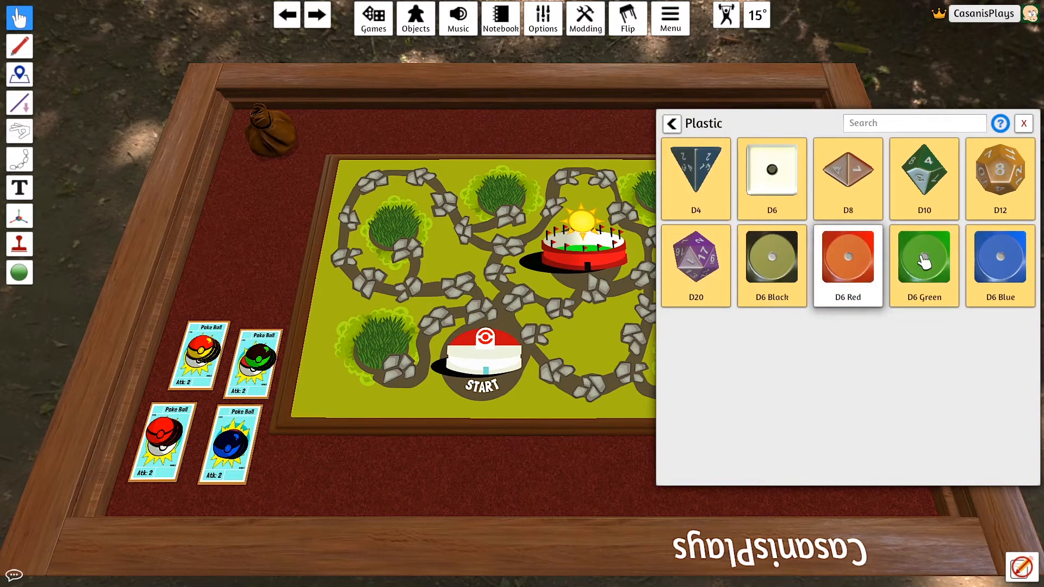
pyautogui.click(1006, 261)
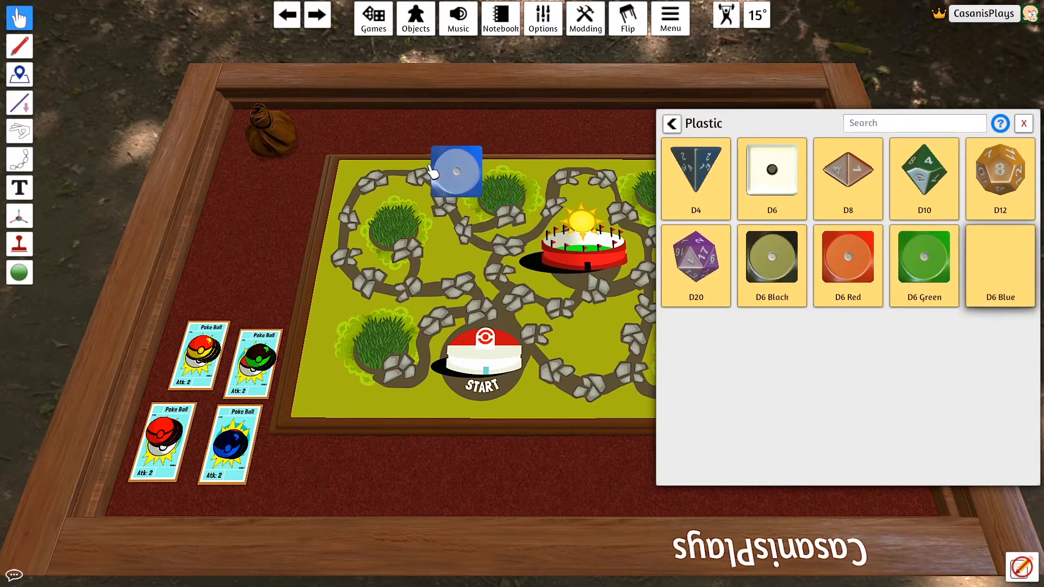
pyautogui.click(1024, 124)
pyautogui.moveTo(427, 161); pyautogui.dragTo(418, 133)
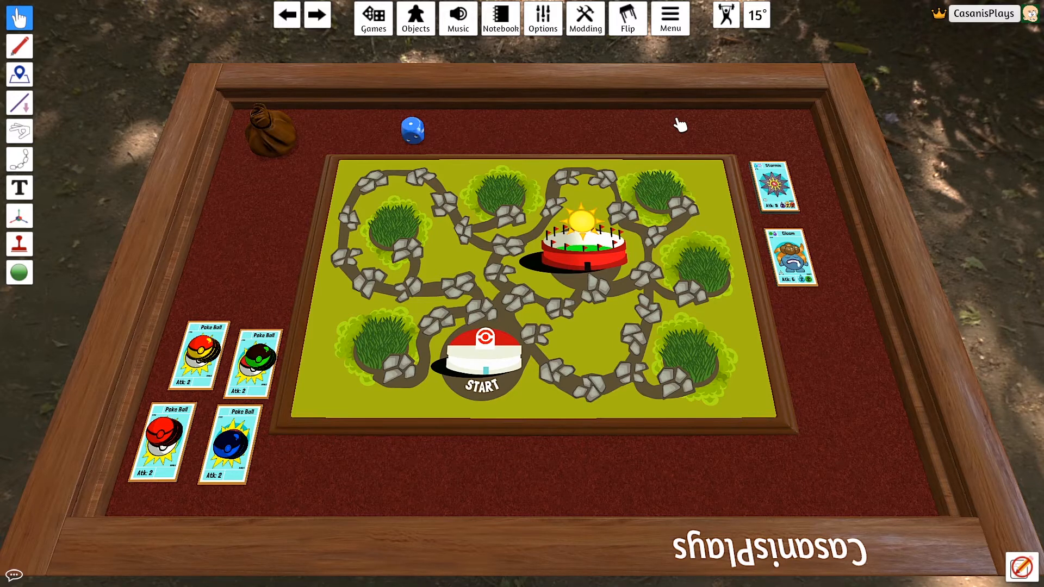
# Write "hello" on the notebook's Rules page and close the notebook
pyautogui.click(512, 31)
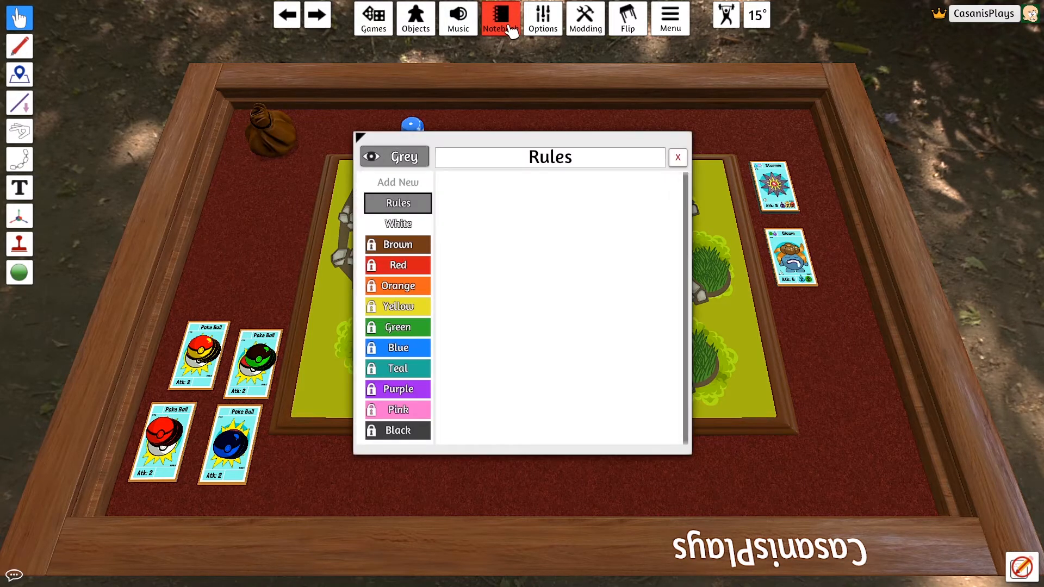
pyautogui.click(492, 219)
pyautogui.write('hello')
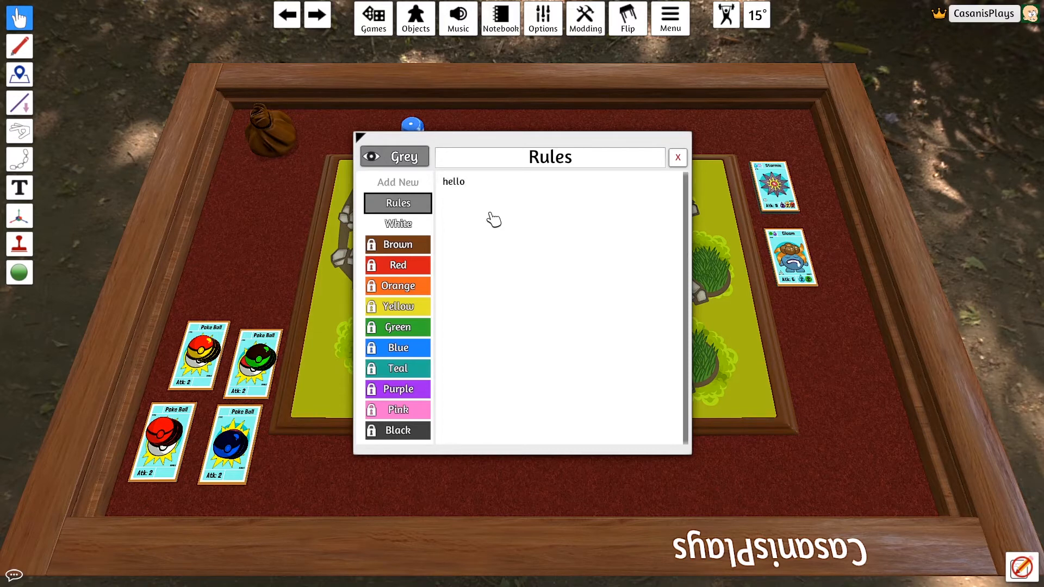
pyautogui.click(412, 248)
pyautogui.click(678, 157)
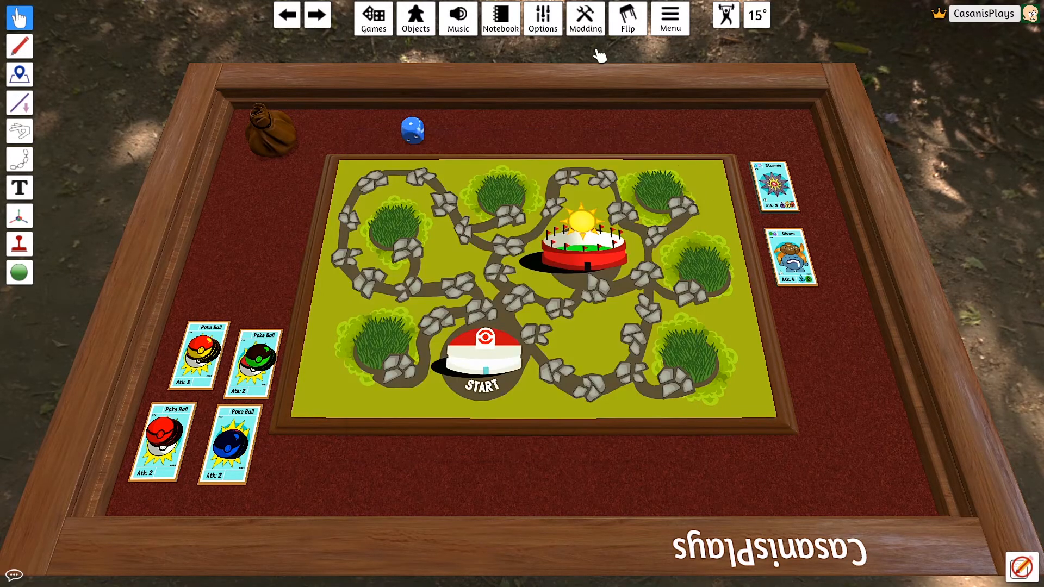
# Review the notebook's Rules page and close the notebook again
pyautogui.click(501, 21)
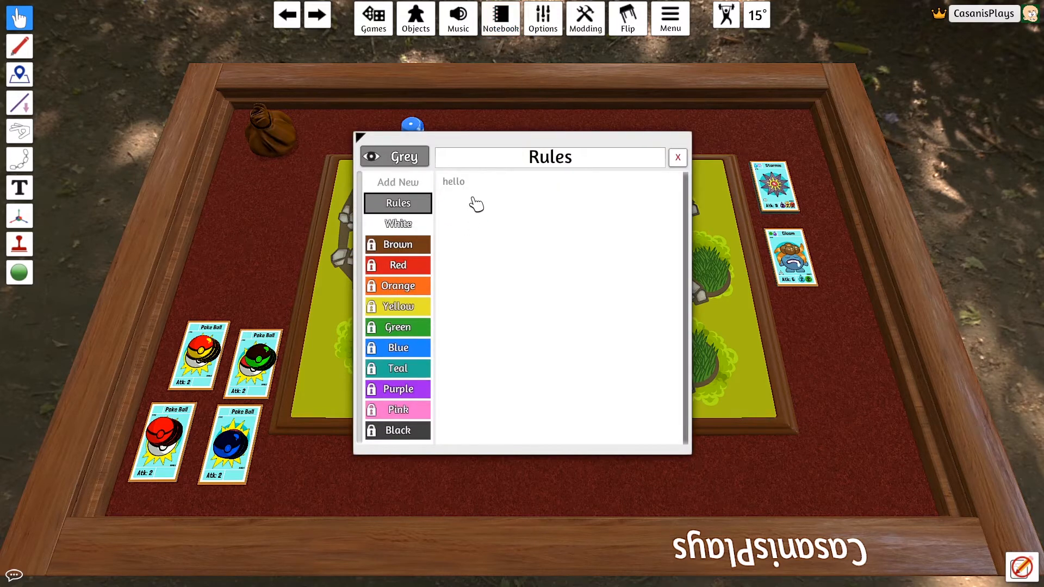
pyautogui.click(677, 158)
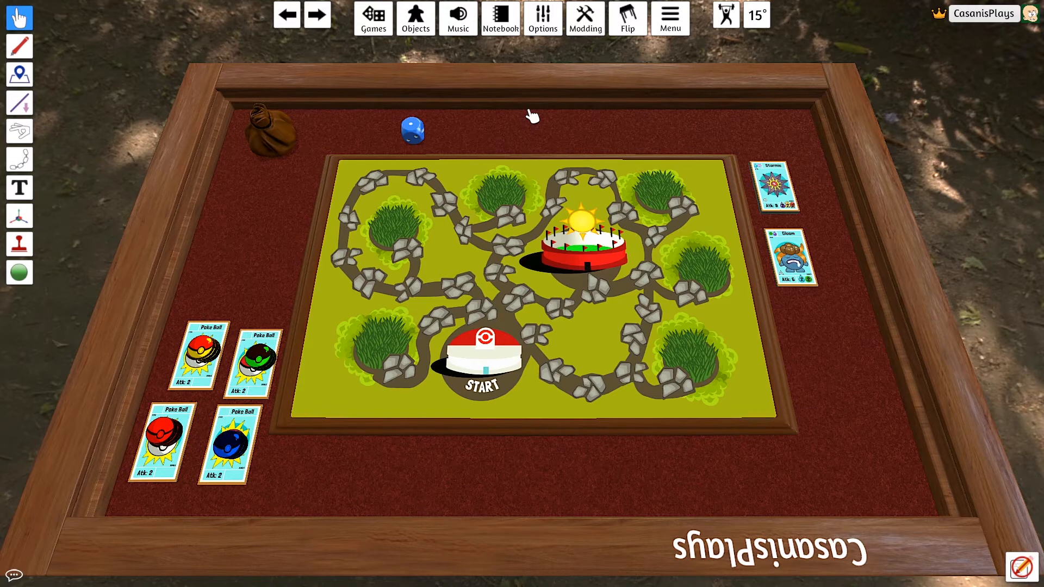
pyautogui.click(506, 25)
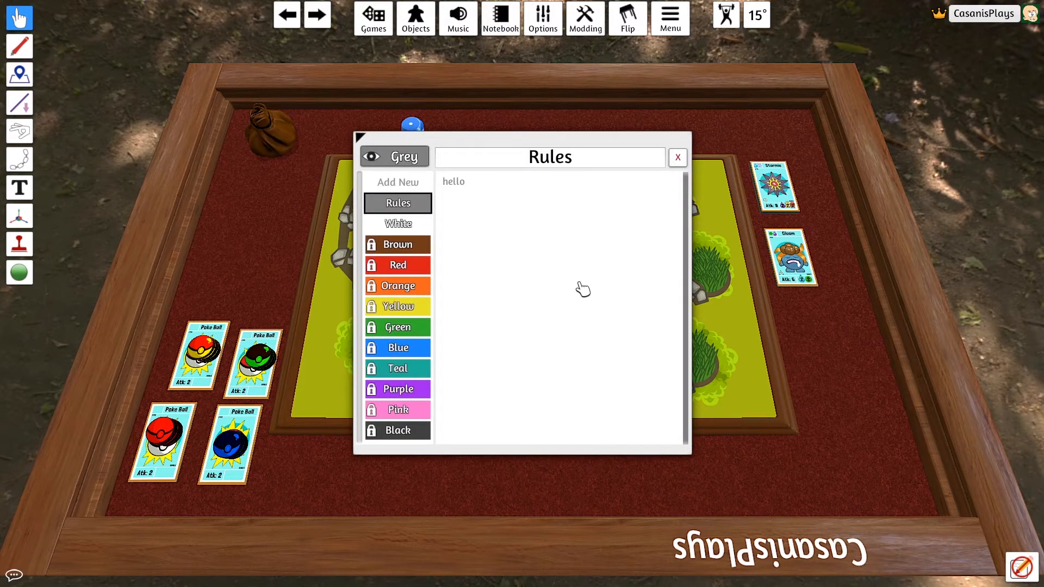
pyautogui.click(683, 162)
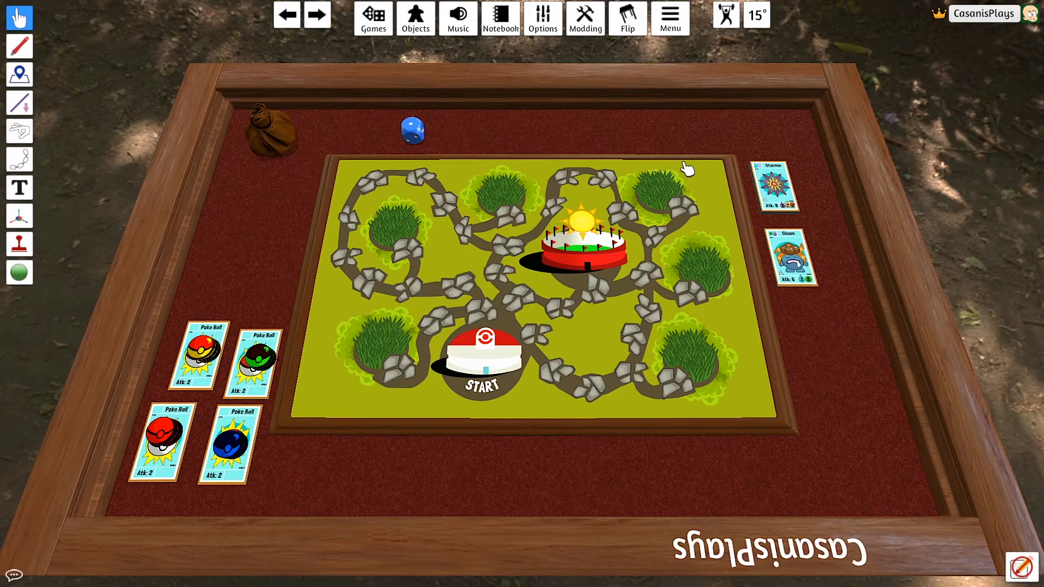
# Place a Custom PDF object on the felt in front of the bag and close the components library
pyautogui.click(415, 25)
pyautogui.click(911, 188)
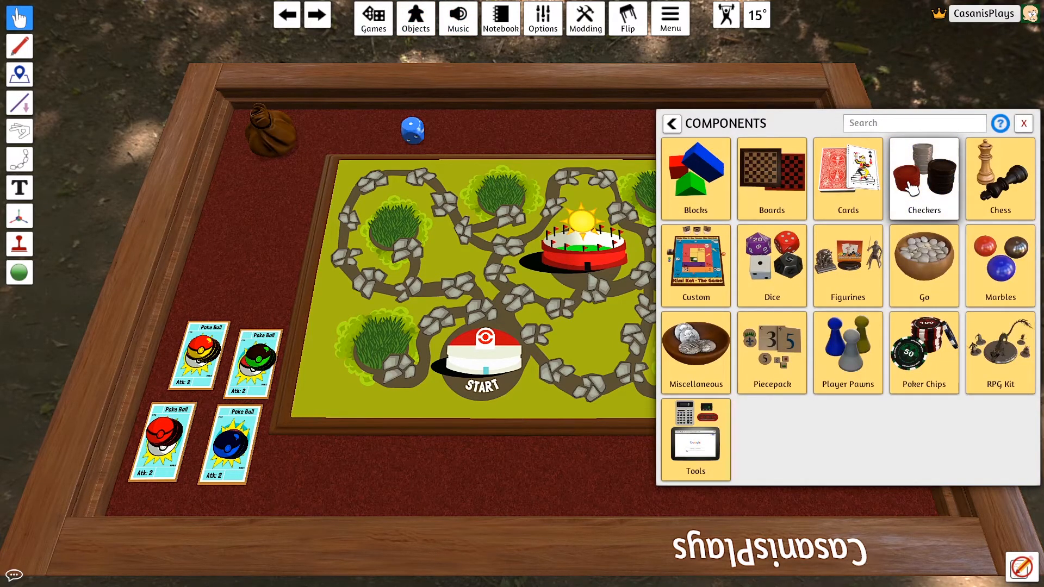
pyautogui.click(710, 266)
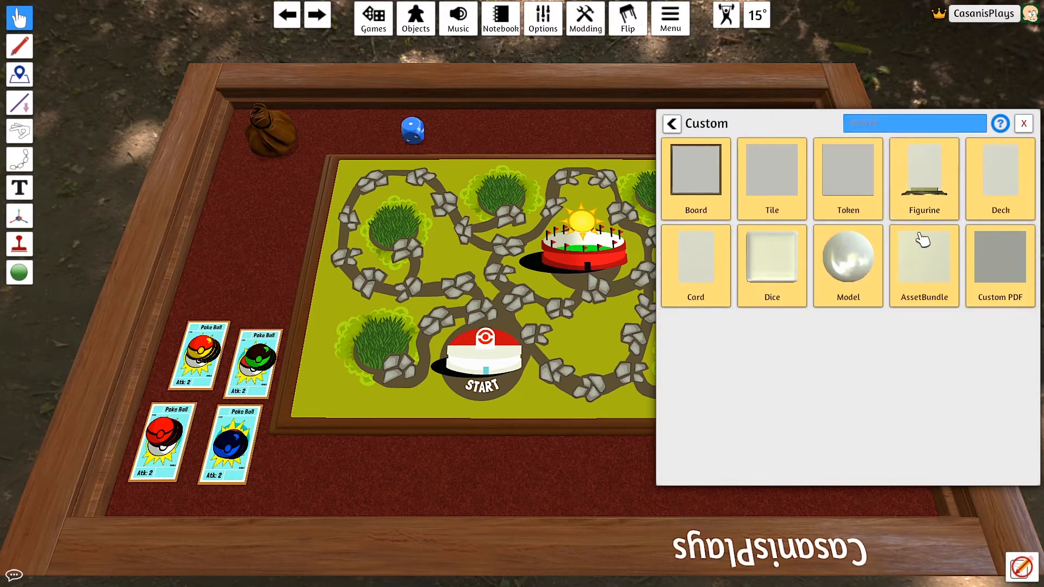
pyautogui.click(1018, 273)
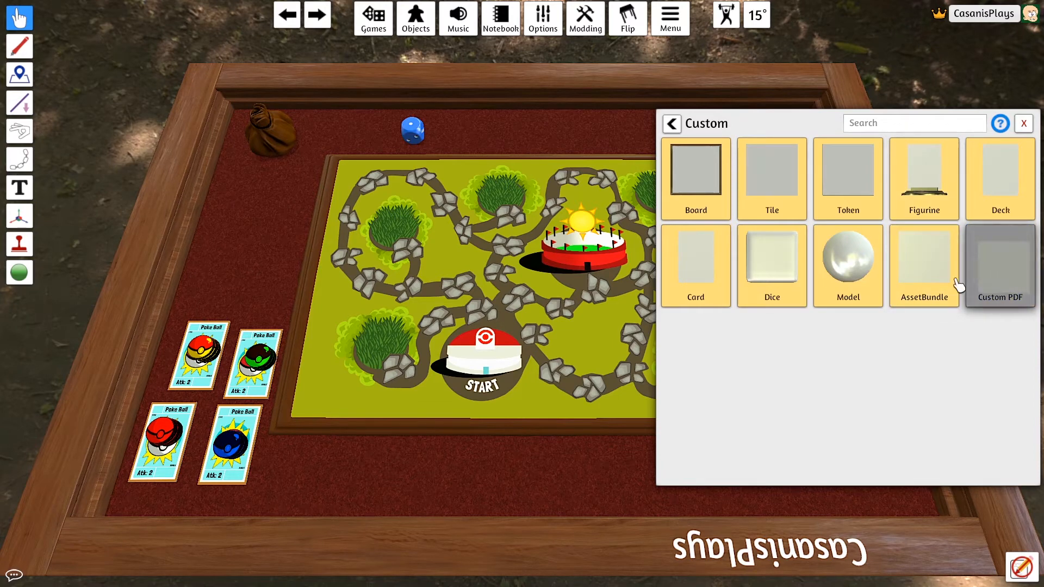
pyautogui.click(251, 202)
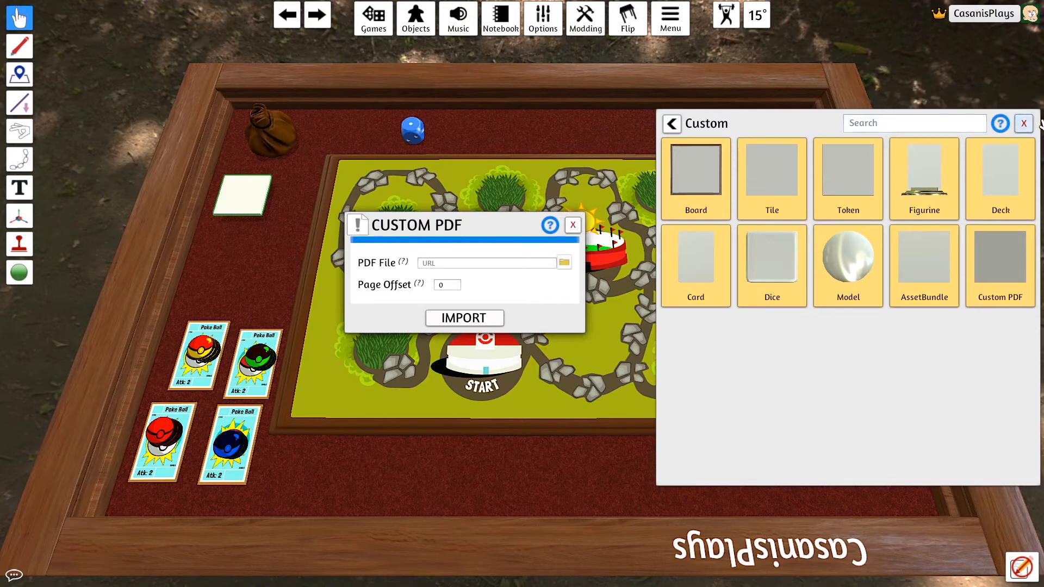
pyautogui.click(1024, 124)
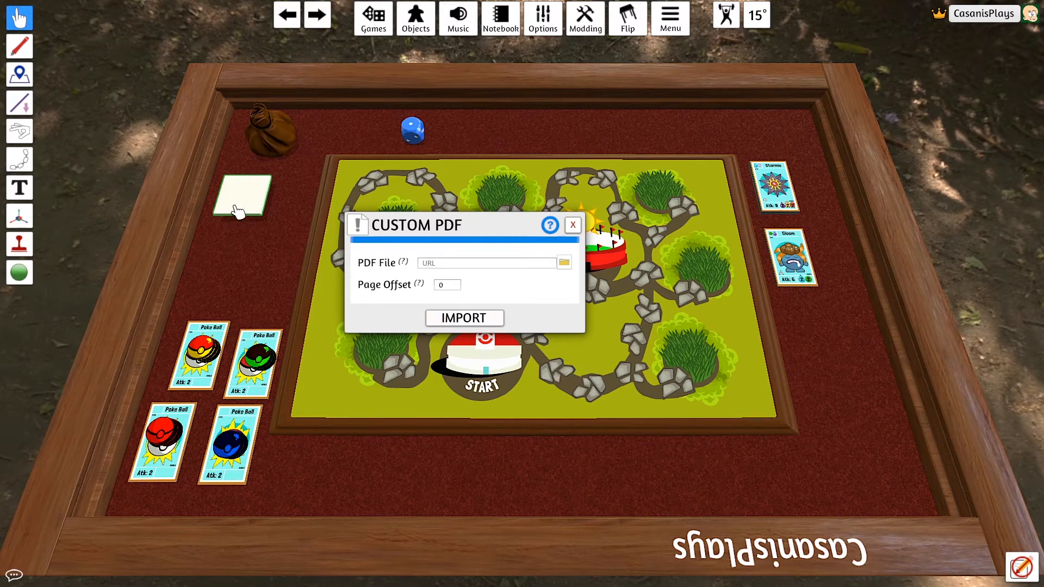
# Load "Pokemon Golden Sun Adventure - TTS rules.pdf" as a local file and import it into the PDF object
pyautogui.click(565, 265)
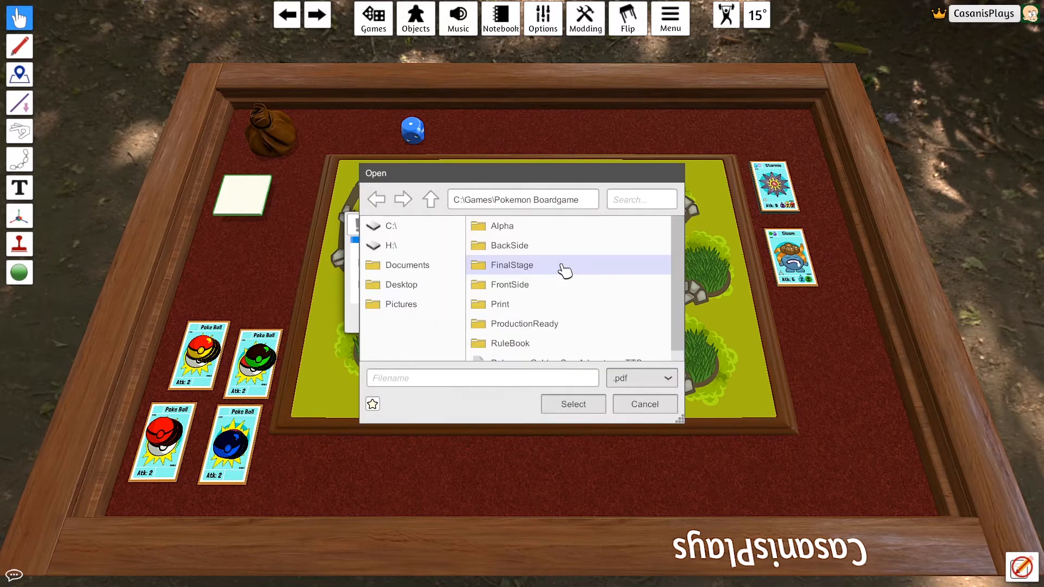
pyautogui.scroll(-1, 567, 264)
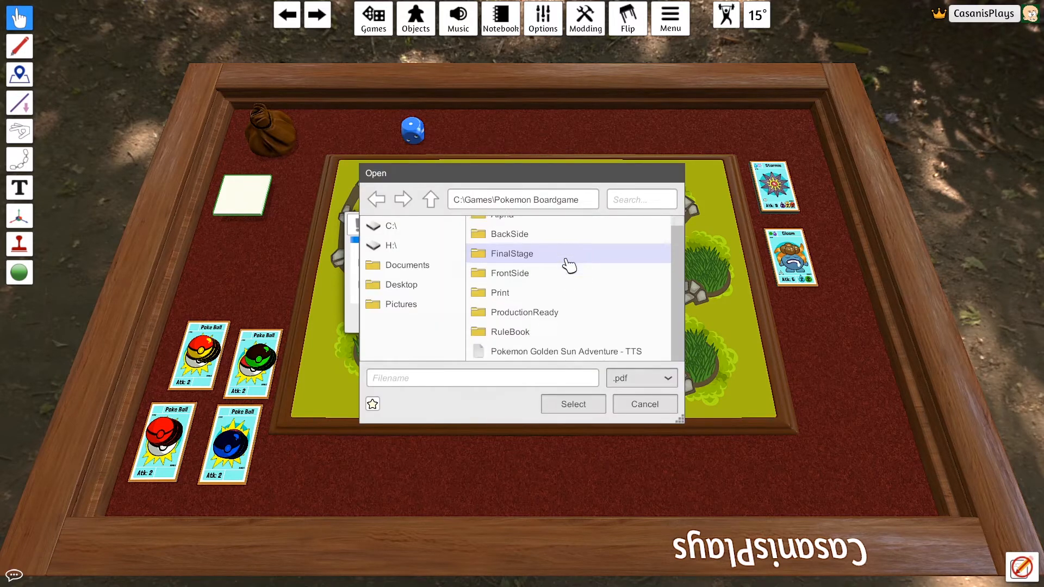
pyautogui.click(591, 354)
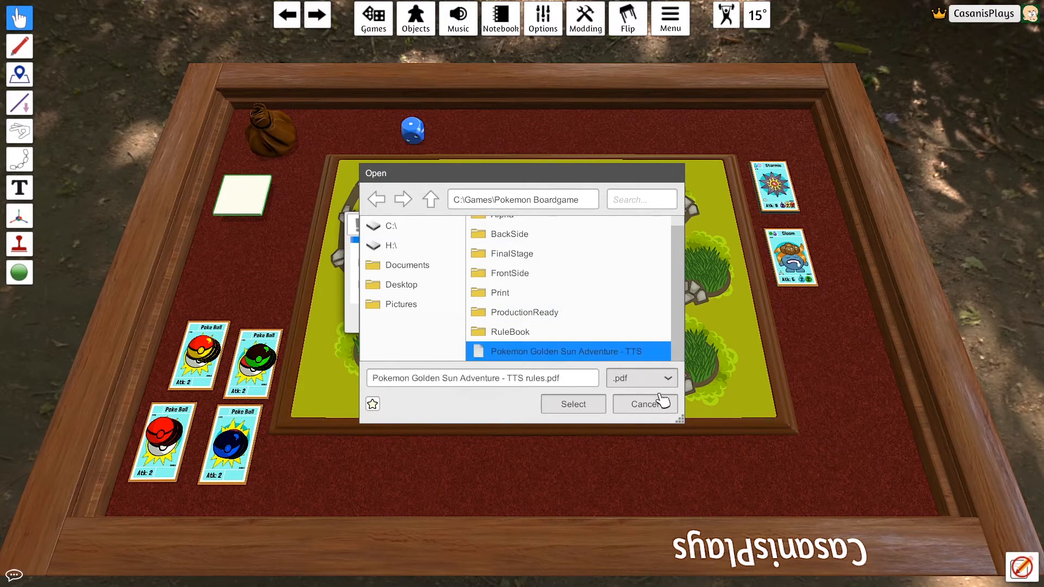
pyautogui.click(598, 404)
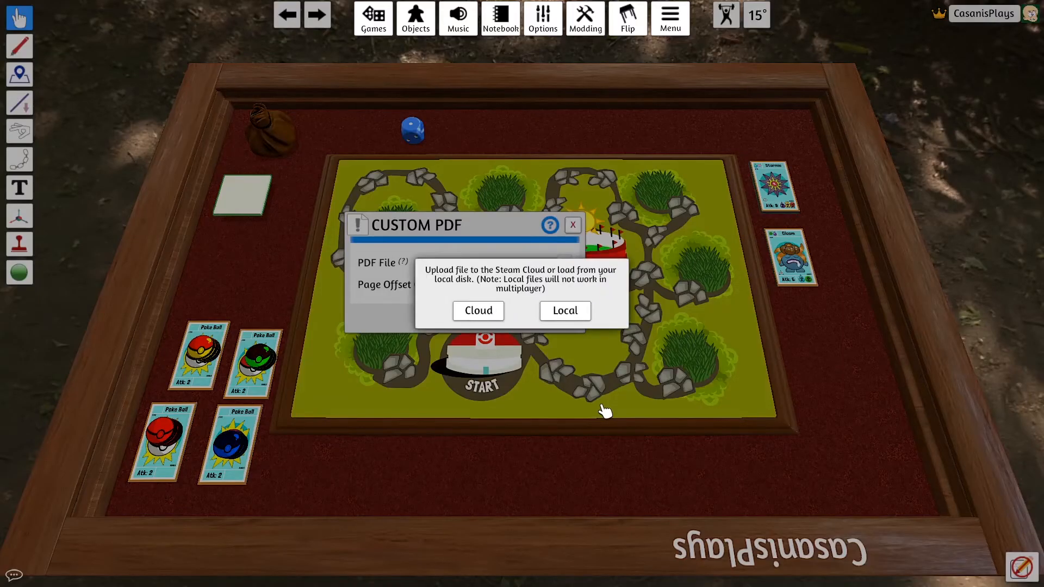
pyautogui.click(565, 311)
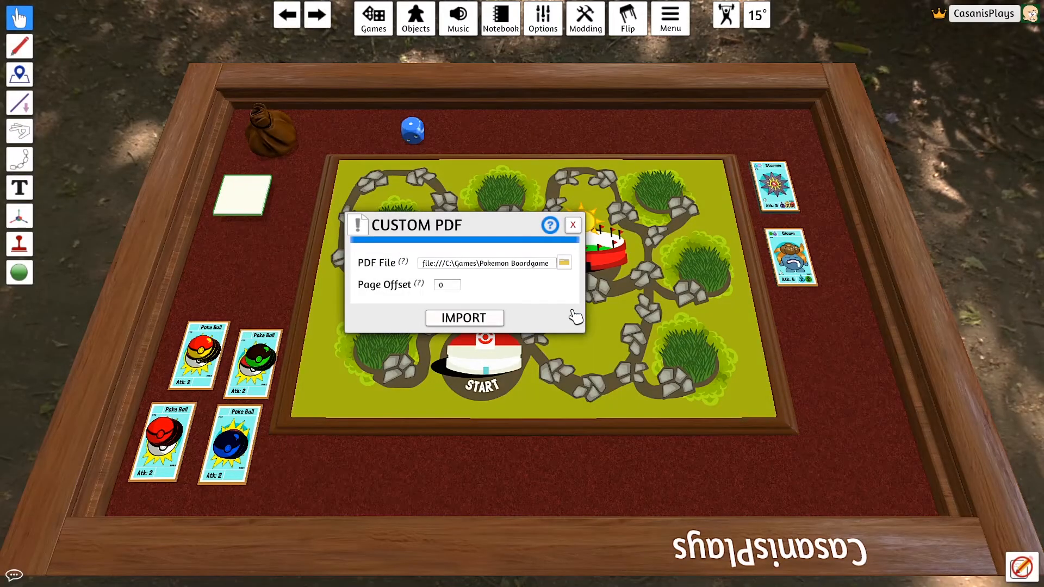
pyautogui.click(447, 287)
pyautogui.click(459, 321)
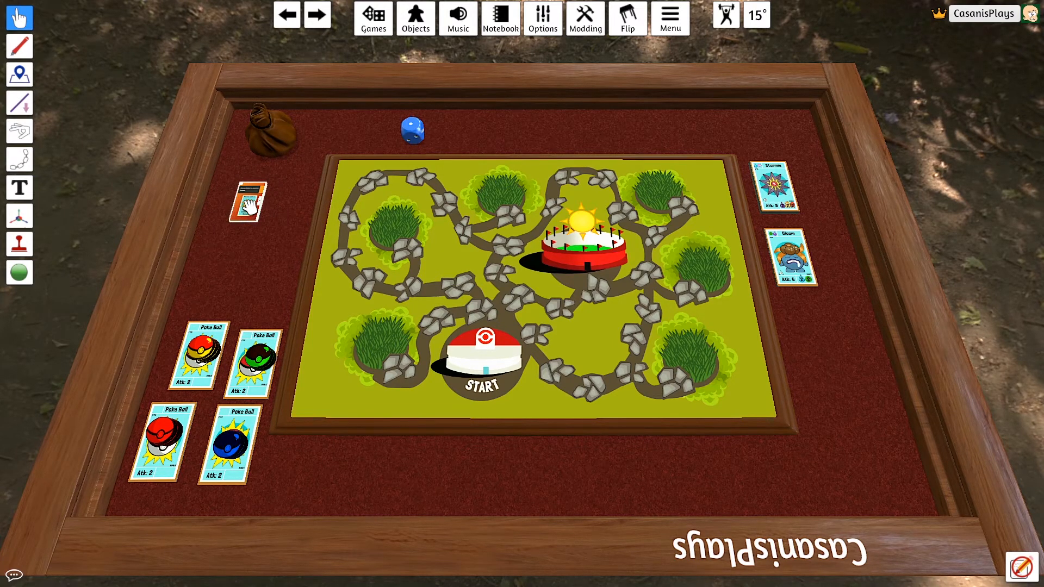
# Enlarge the PDF rulebook and position it between the bag and the Poke Ball cards
pyautogui.press('+')
pyautogui.press('+')
pyautogui.press('+')
pyautogui.press('+')
pyautogui.press('+')
pyautogui.press('+')
pyautogui.press('+')
pyautogui.press('+')
pyautogui.press('+')
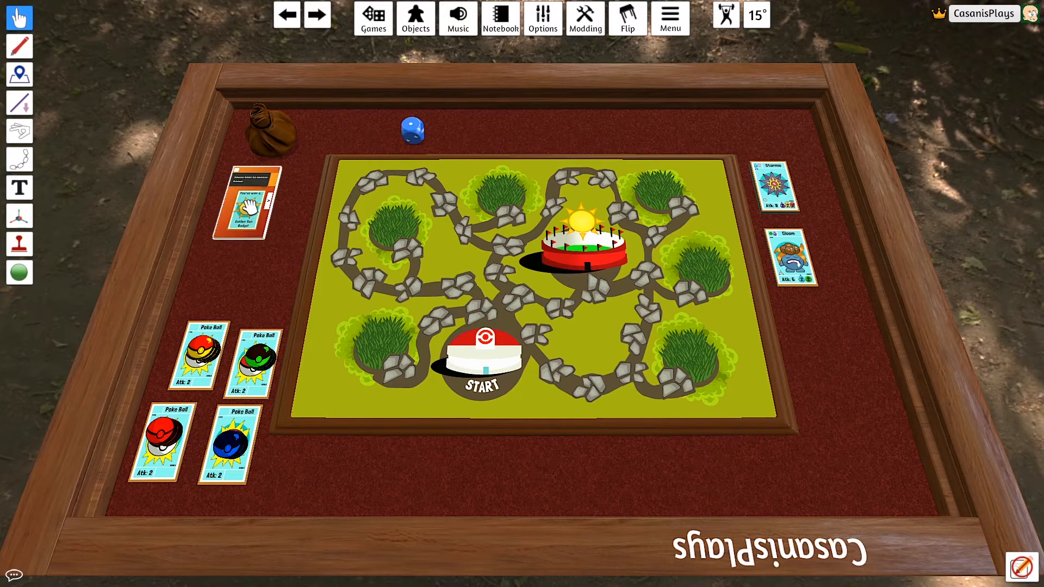
pyautogui.press('+')
pyautogui.press('+')
pyautogui.press('+')
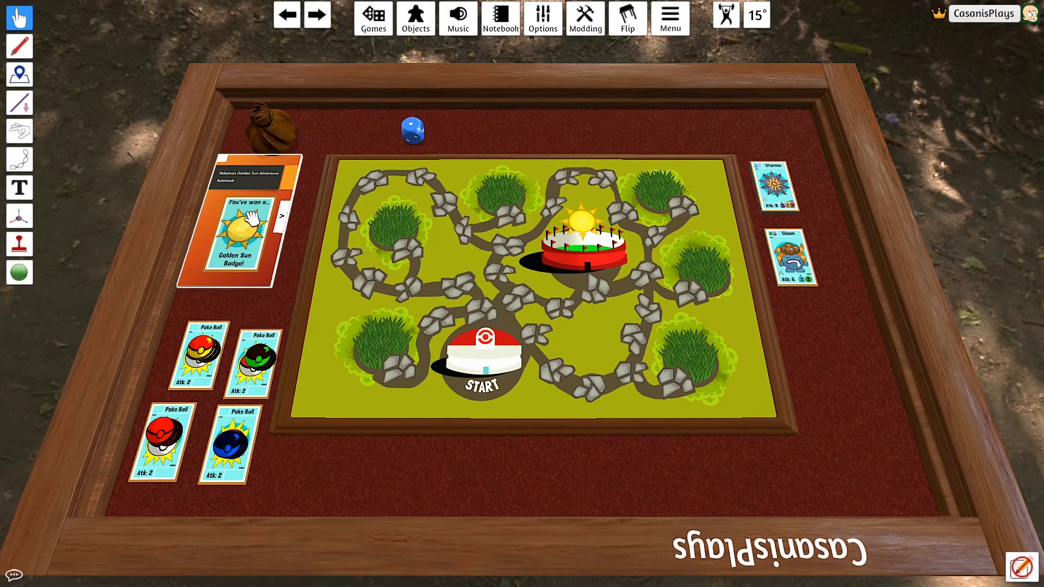
pyautogui.moveTo(251, 218); pyautogui.dragTo(269, 248)
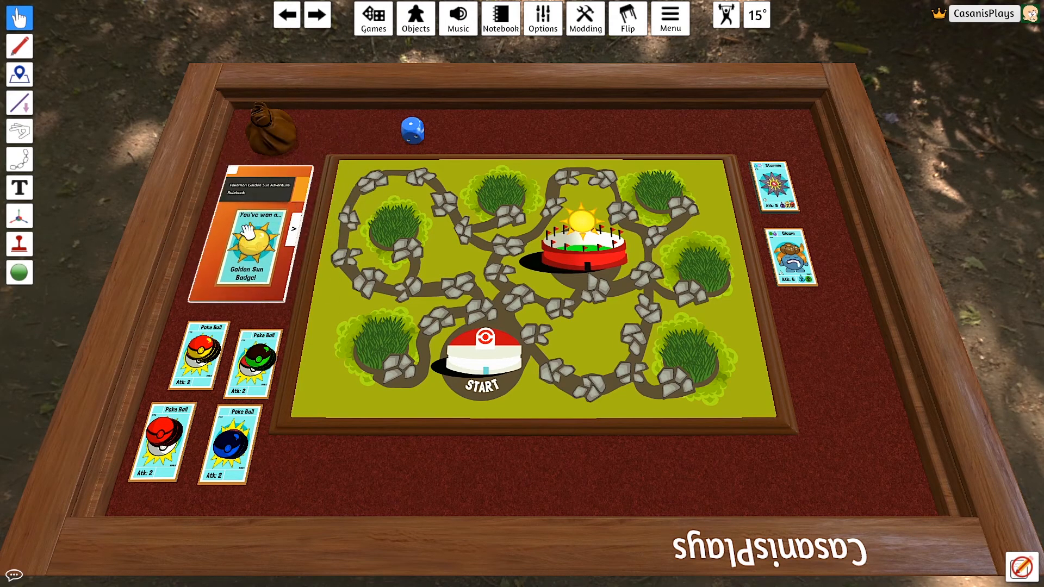
# Leaf forward and back through the rulebook and examine its pages magnified
pyautogui.click(294, 233)
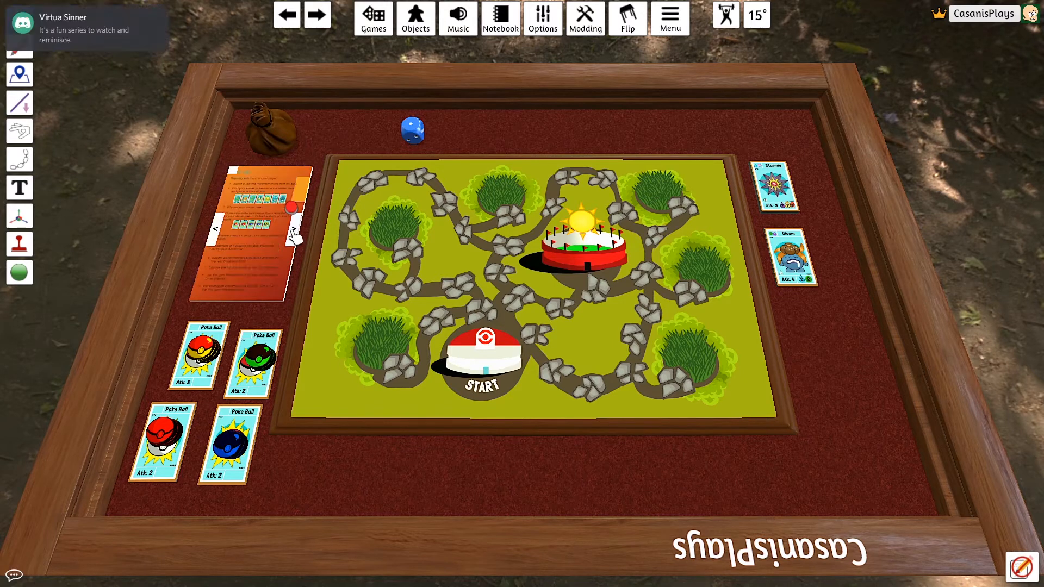
pyautogui.click(294, 234)
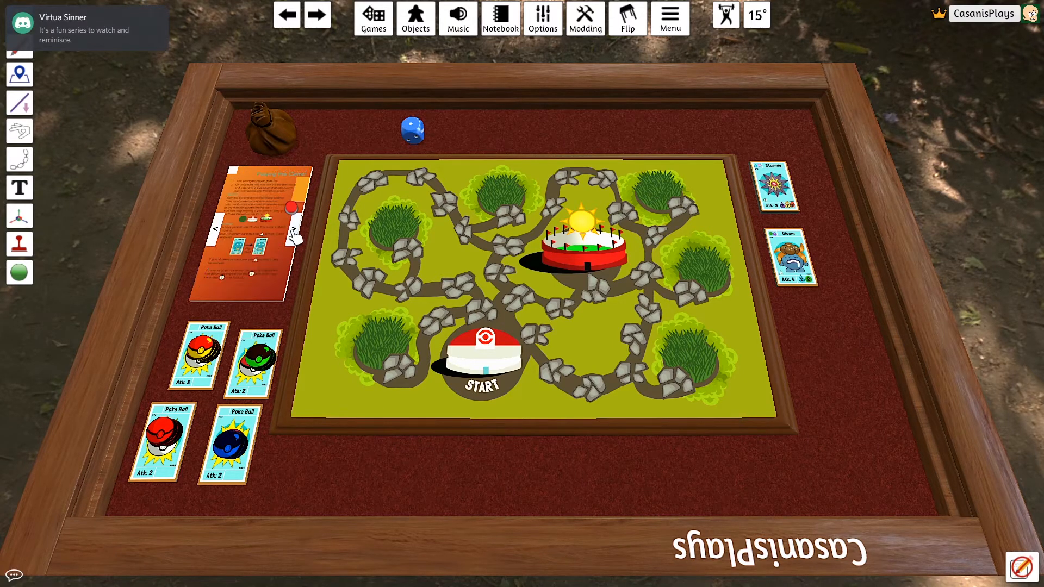
pyautogui.click(294, 234)
pyautogui.press('alt')
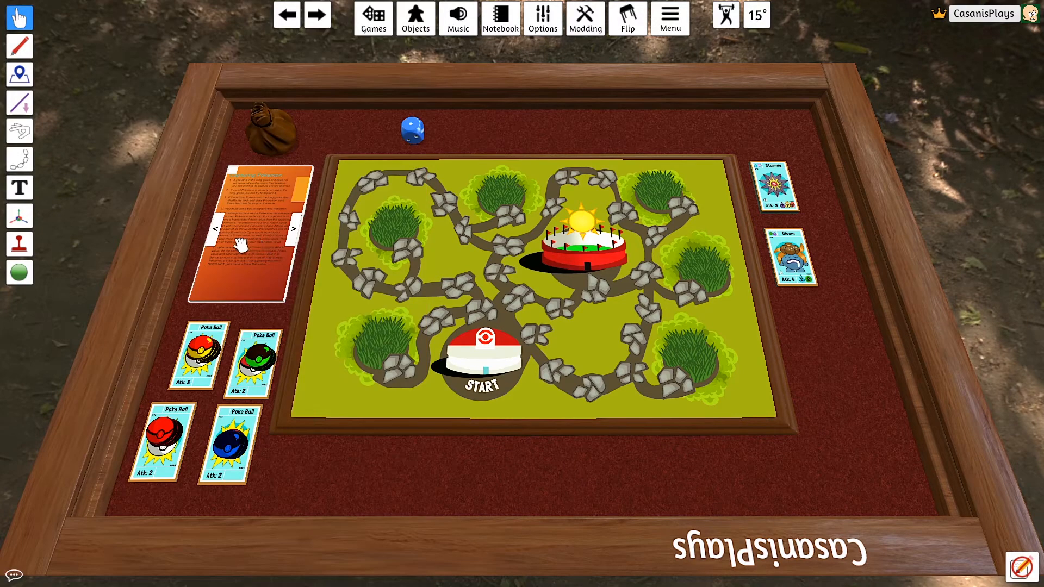
pyautogui.click(220, 231)
pyautogui.press('alt')
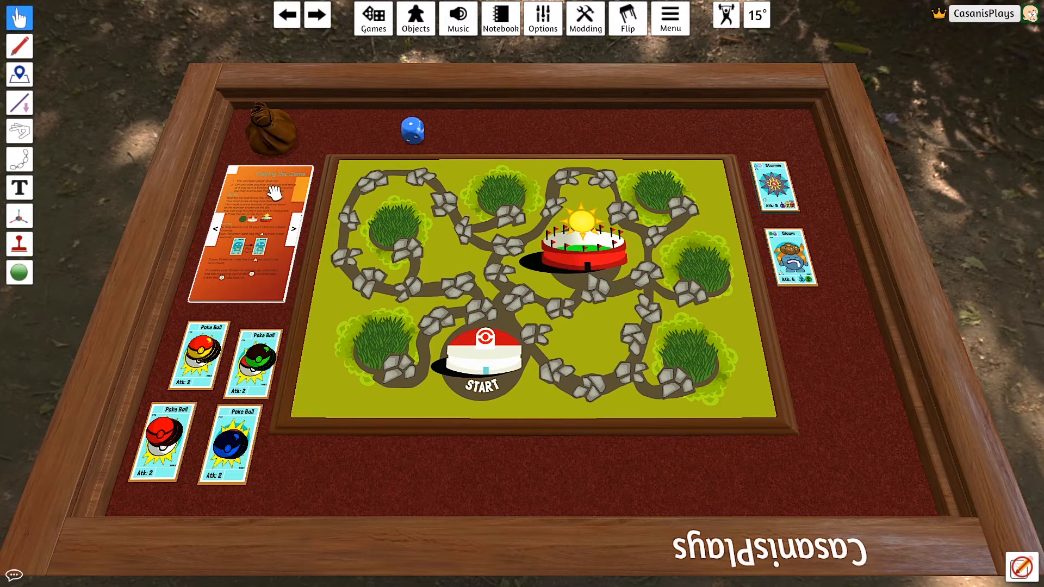
pyautogui.click(217, 231)
pyautogui.click(216, 229)
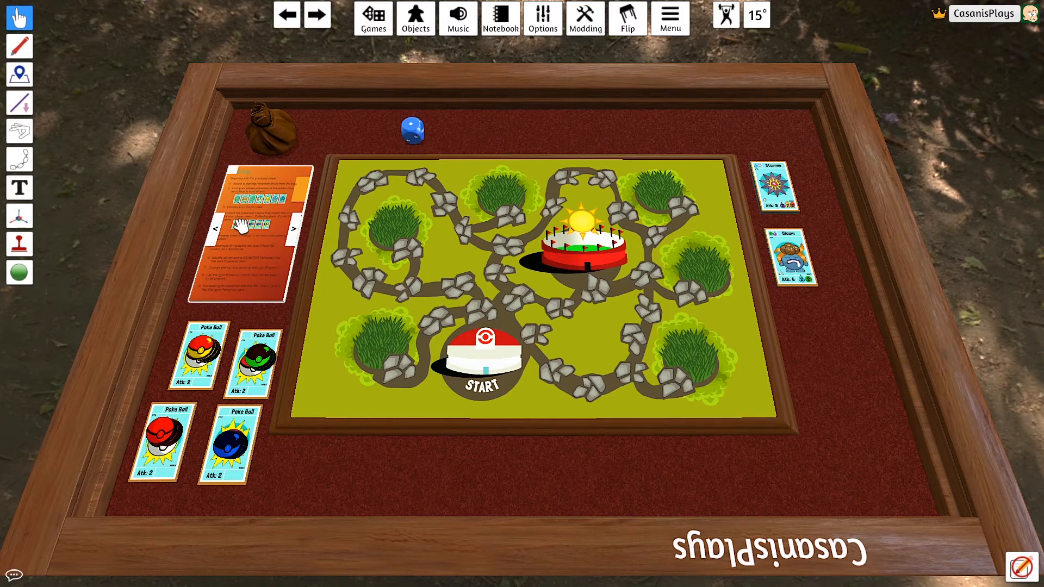
pyautogui.press('alt')
# Move the rulebook onto the table frame's corner beyond the bag and page through it to the cover
pyautogui.moveTo(260, 224); pyautogui.dragTo(82, 120)
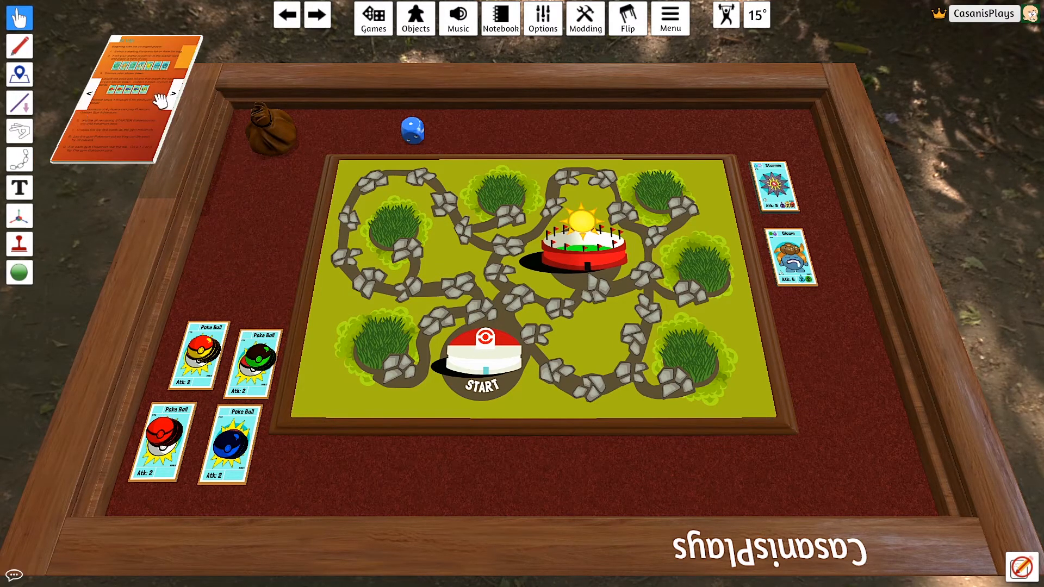
pyautogui.press('alt')
pyautogui.click(173, 95)
pyautogui.click(172, 94)
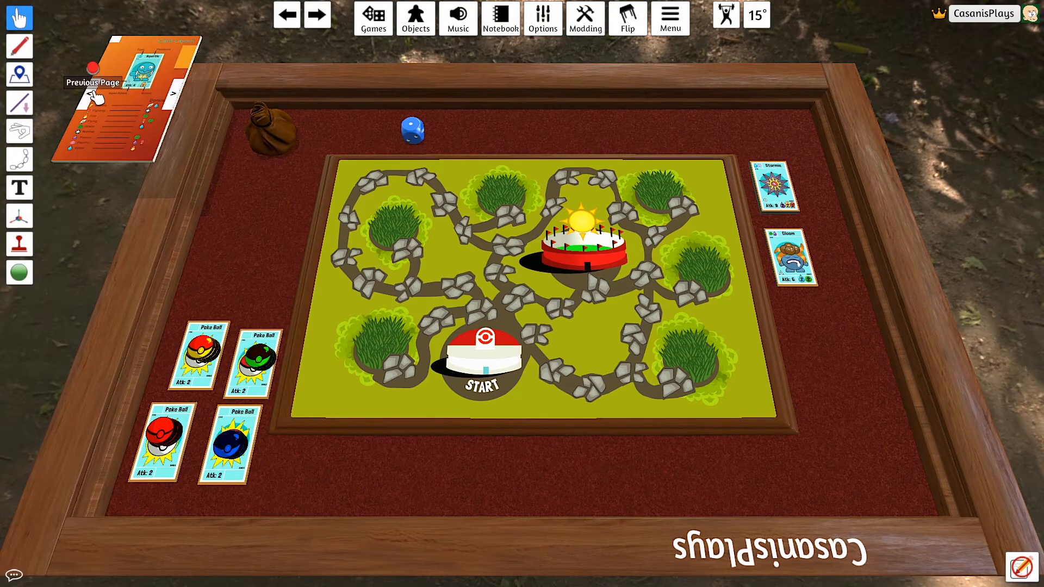
pyautogui.click(171, 95)
pyautogui.click(172, 94)
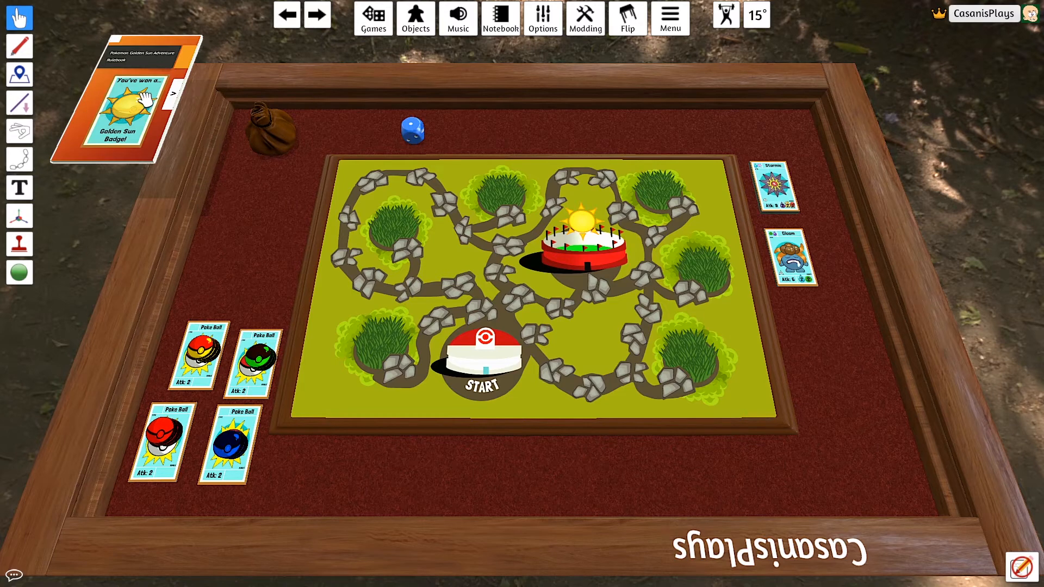
pyautogui.press('alt')
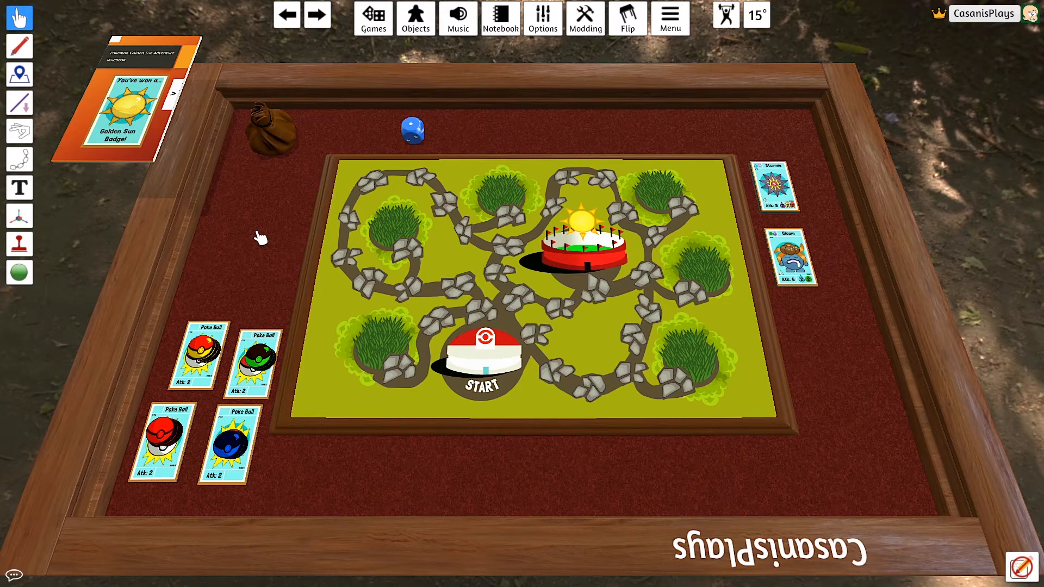
pyautogui.moveTo(261, 238); pyautogui.dragTo(260, 234, button='right')
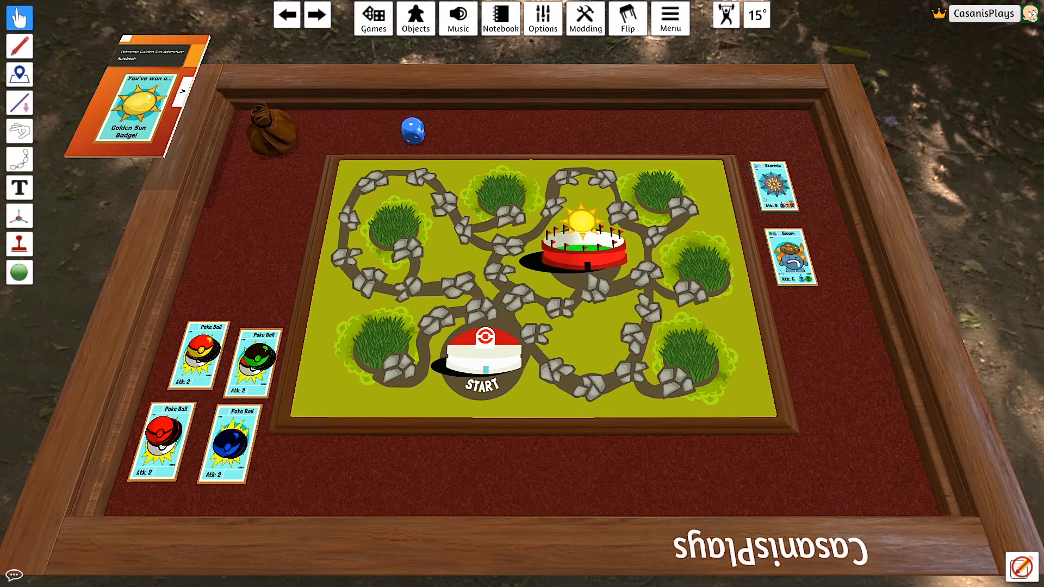
# Start a new Workshop upload for the game and title it "hello"
pyautogui.click(587, 27)
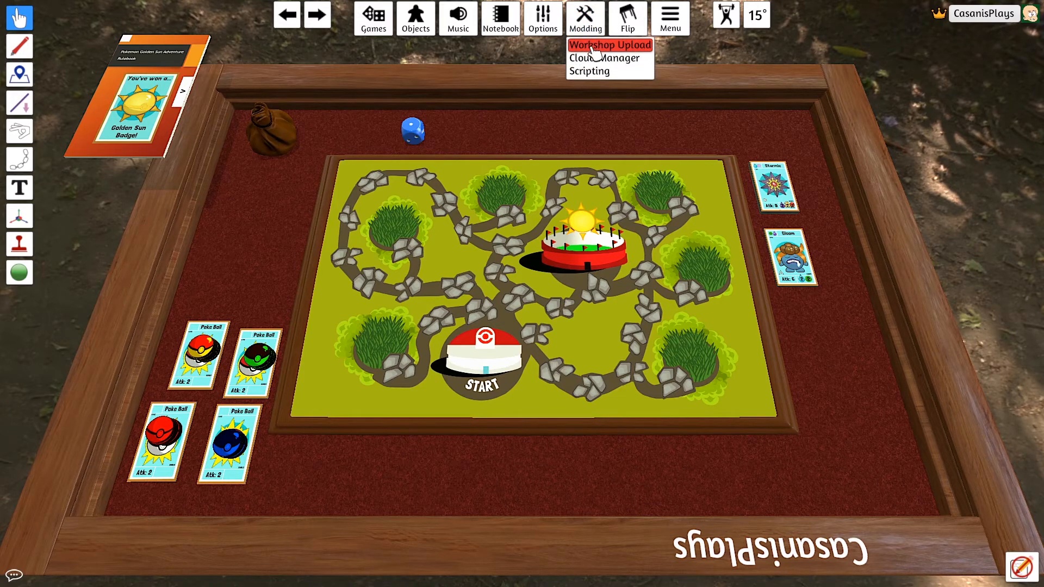
pyautogui.click(594, 45)
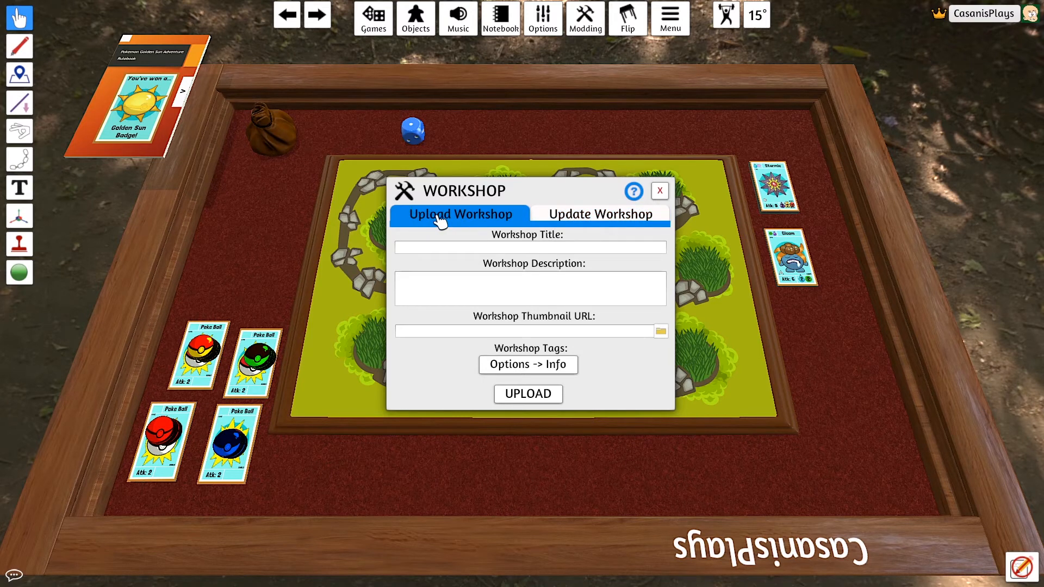
pyautogui.click(507, 252)
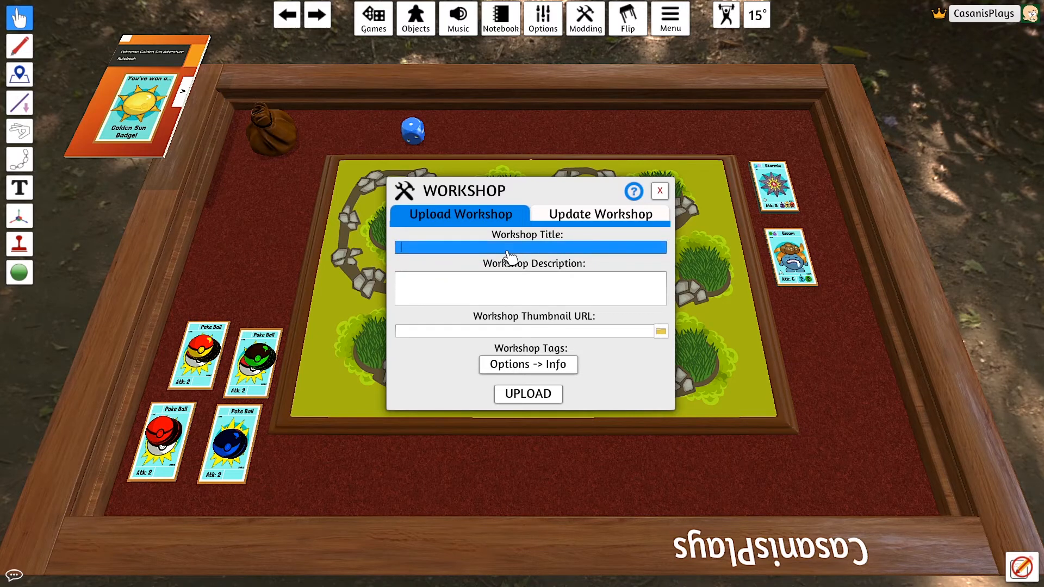
pyautogui.write('hello')
pyautogui.click(484, 282)
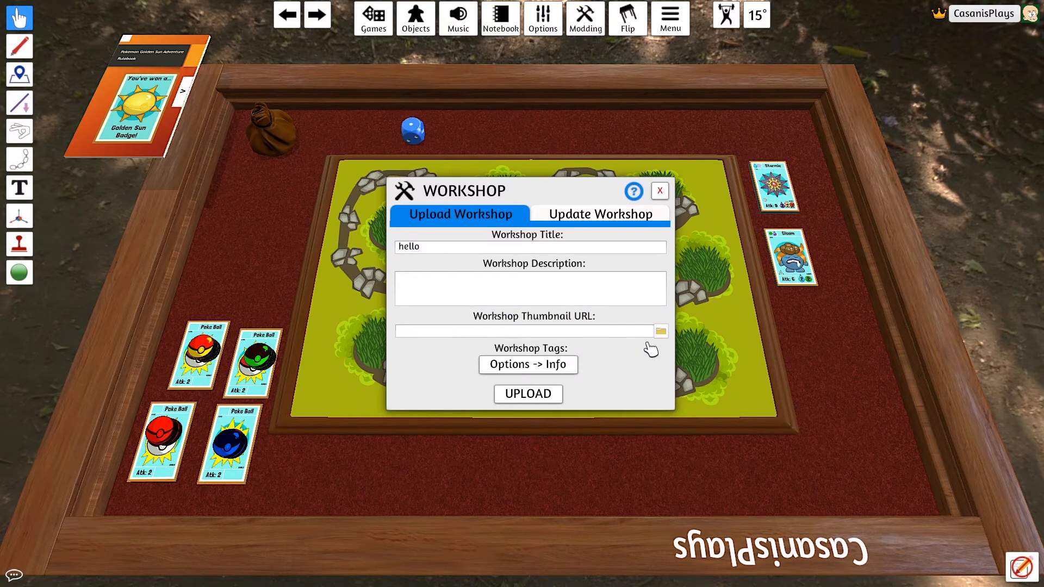
# Set the Workshop thumbnail to BadgeV2.jpg from the Pokemon Boardgame folder, loaded as a local file
pyautogui.click(661, 332)
pyautogui.scroll(-1, 634, 332)
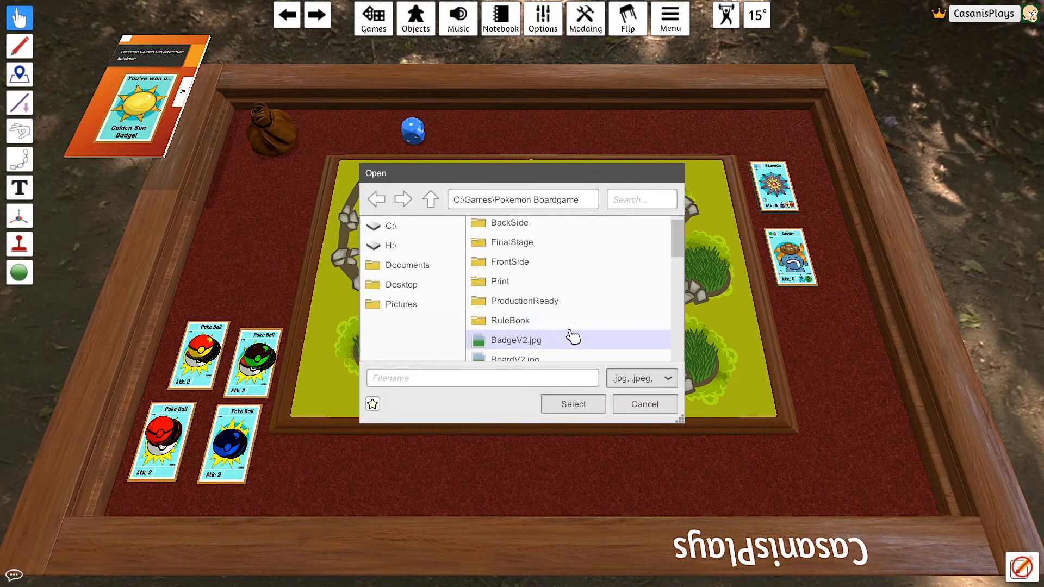
pyautogui.click(535, 342)
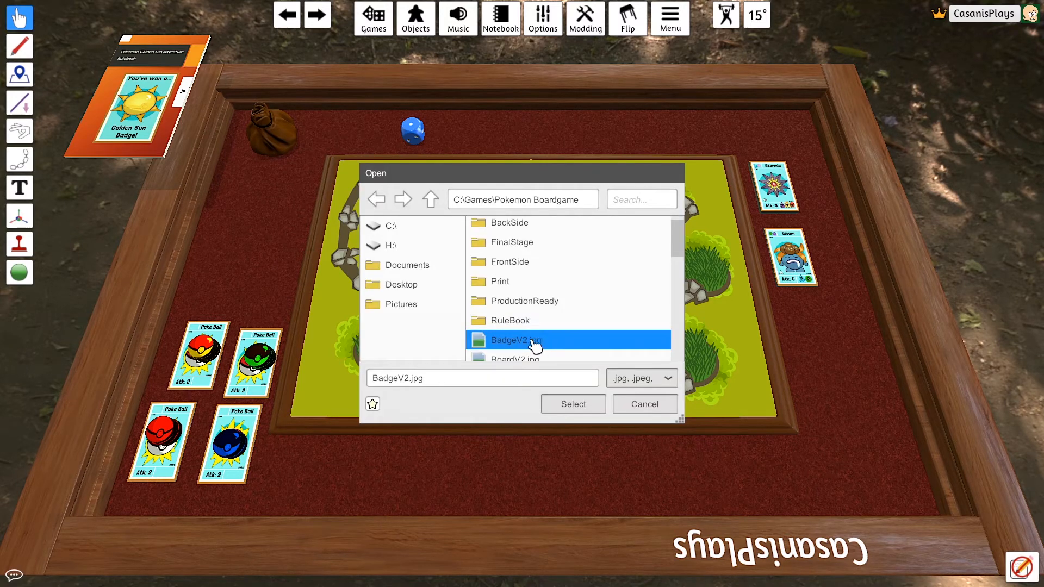
pyautogui.click(592, 408)
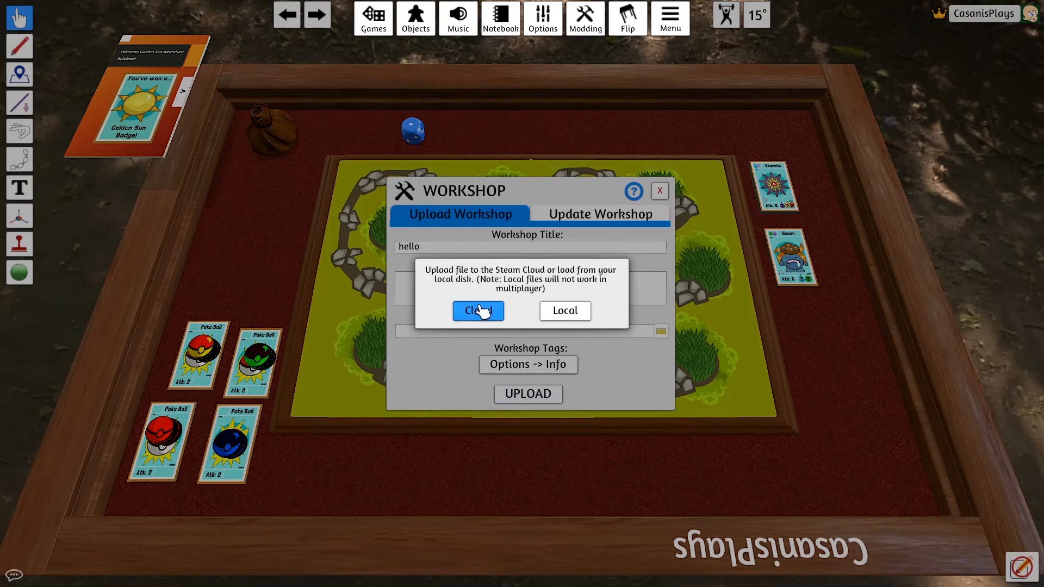
pyautogui.click(568, 312)
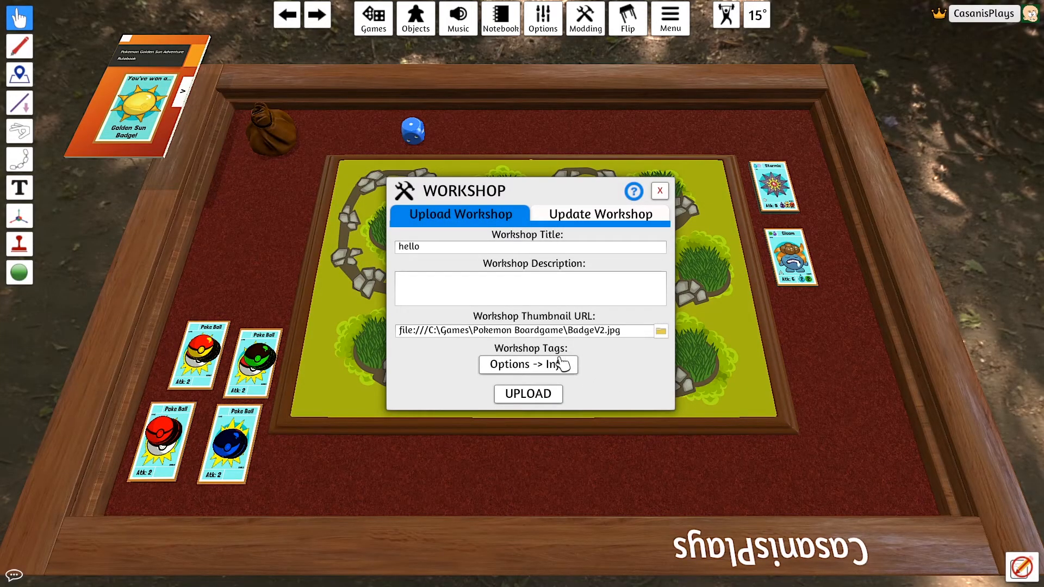
# Open the game info from the upload form and set the type to Game and the complexity to Low Complexity
pyautogui.click(528, 366)
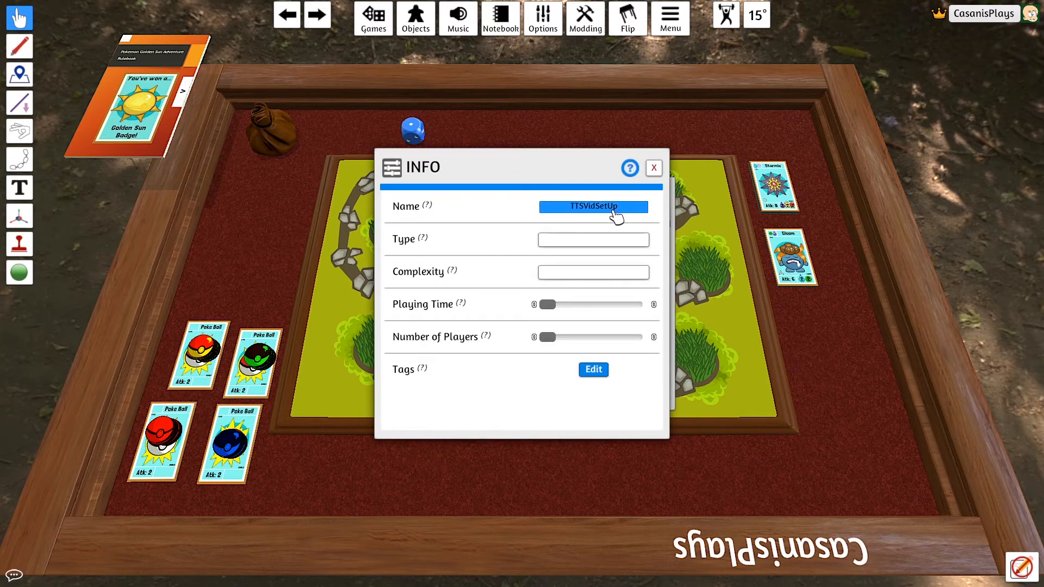
pyautogui.click(614, 212)
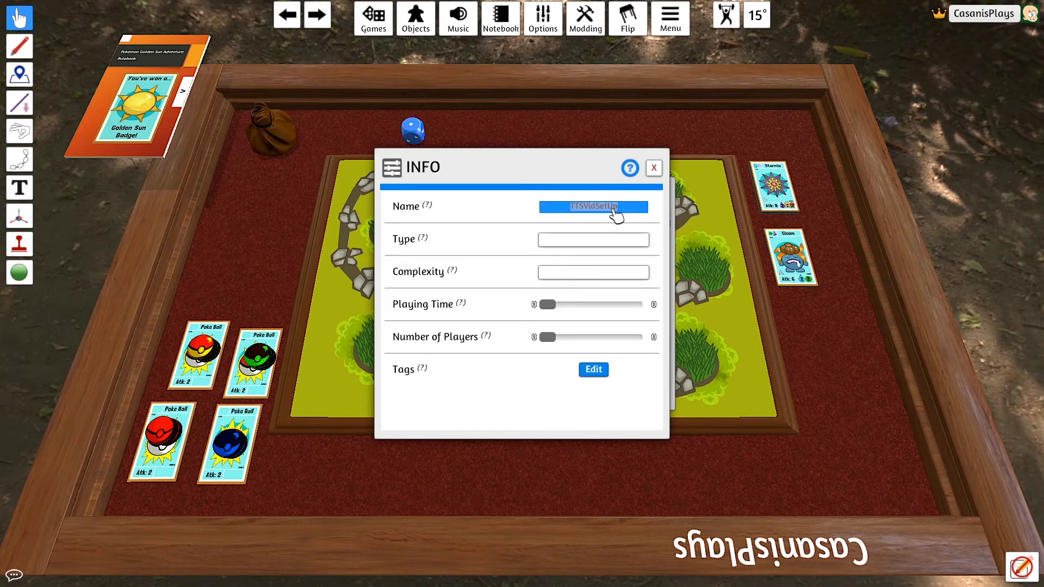
pyautogui.click(601, 239)
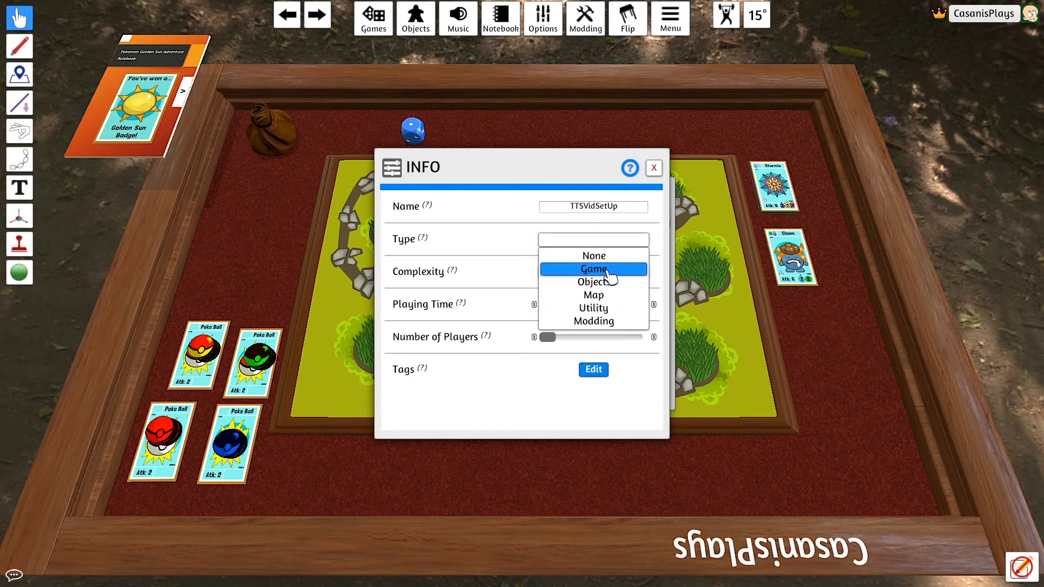
pyautogui.click(615, 268)
pyautogui.click(587, 274)
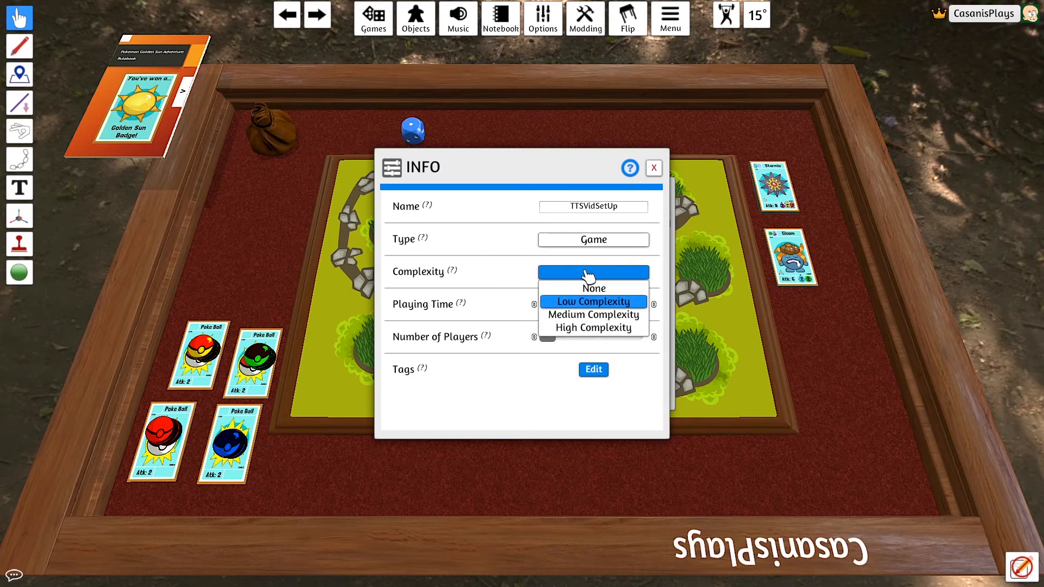
pyautogui.click(595, 302)
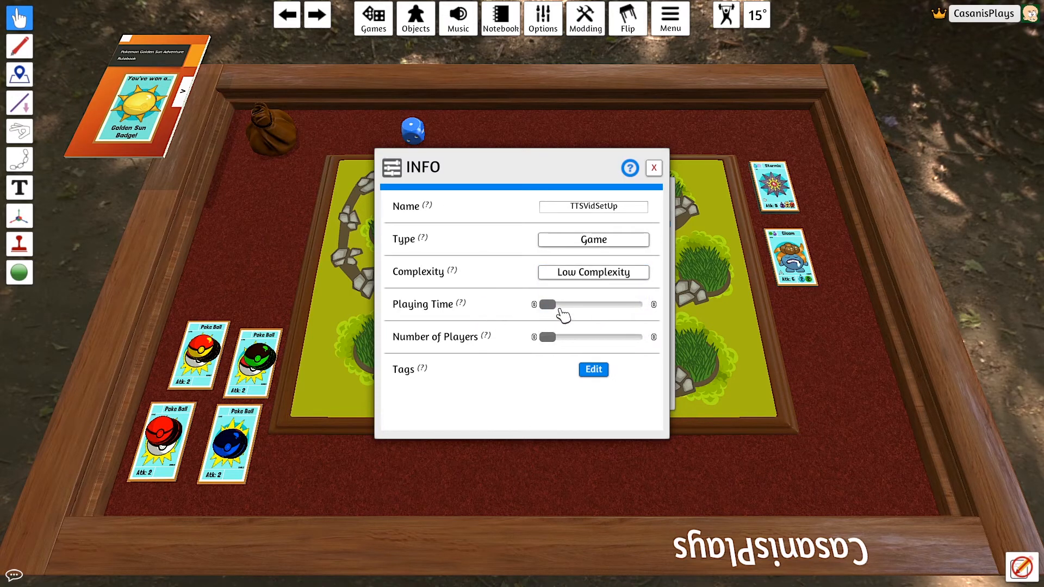
# Set the playing time range to 0–30 and the number of players to 1–4
pyautogui.click(564, 306)
pyautogui.moveTo(566, 308); pyautogui.dragTo(579, 305)
pyautogui.moveTo(546, 343); pyautogui.dragTo(586, 344)
pyautogui.moveTo(547, 337); pyautogui.dragTo(558, 337)
pyautogui.moveTo(454, 339)
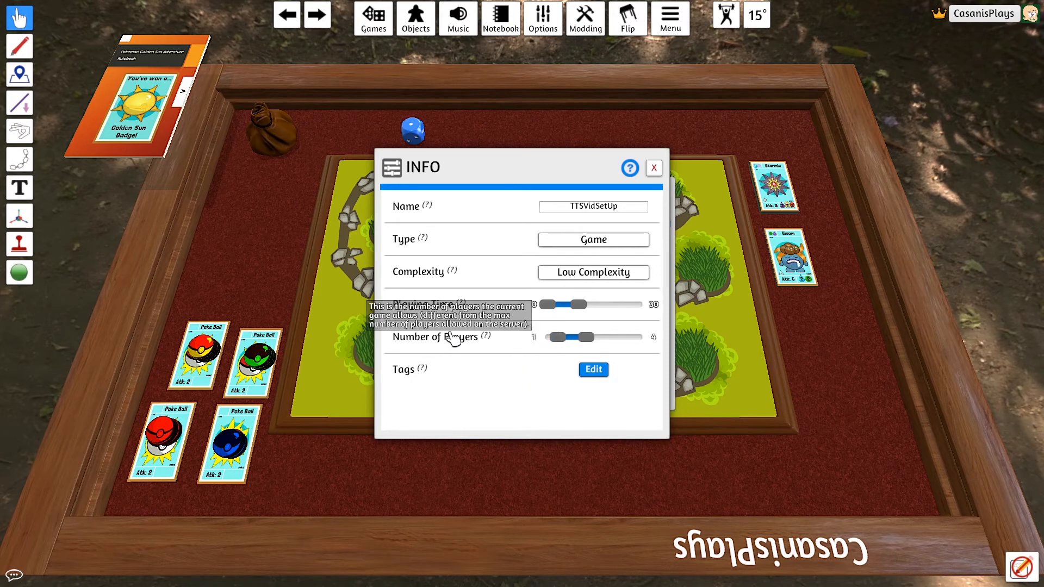
# Edit the game's tags so that only Board Games and Card Games are active among the game categories
pyautogui.click(594, 374)
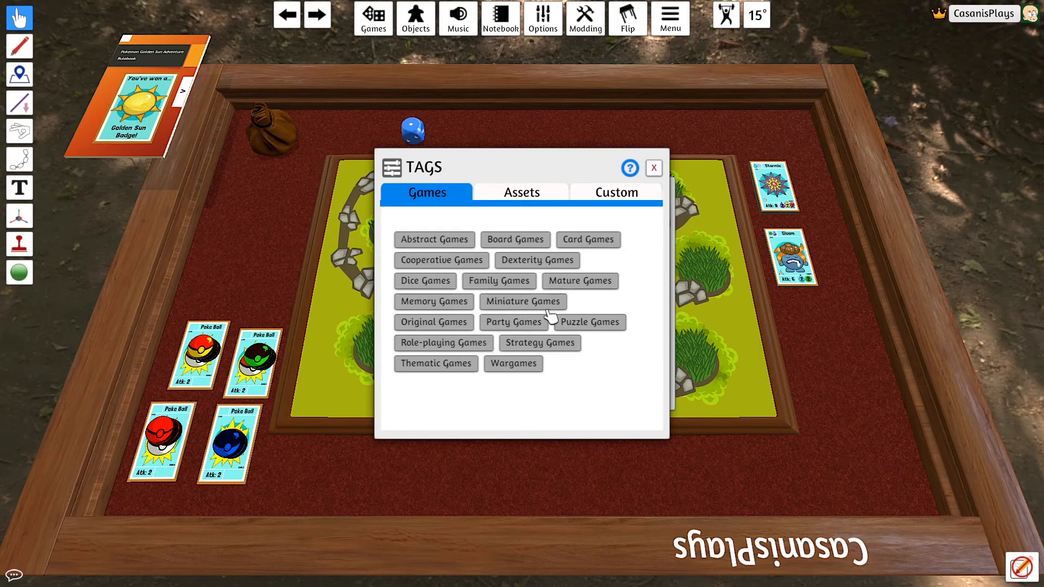
pyautogui.click(534, 371)
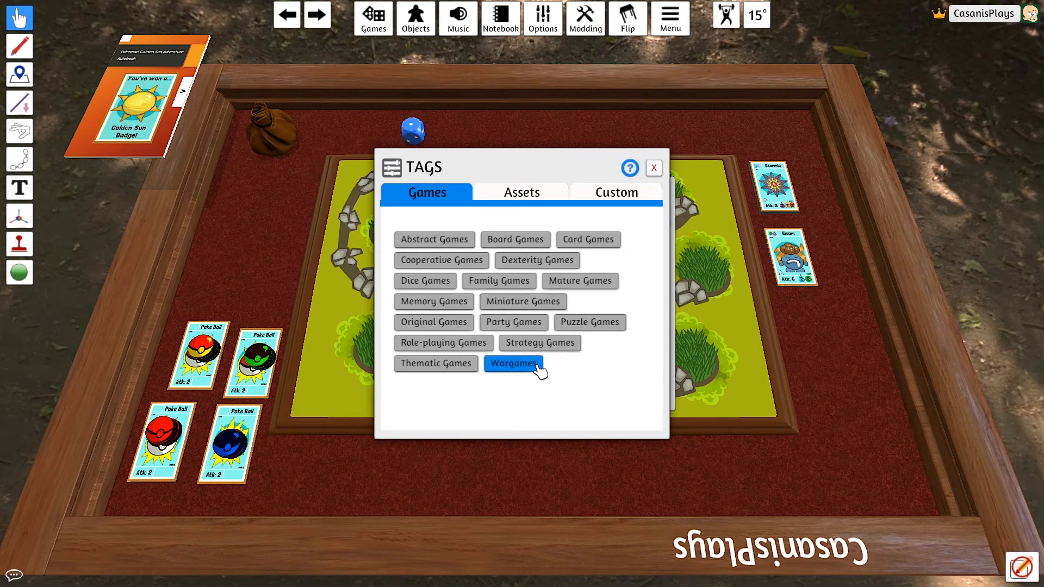
pyautogui.click(531, 366)
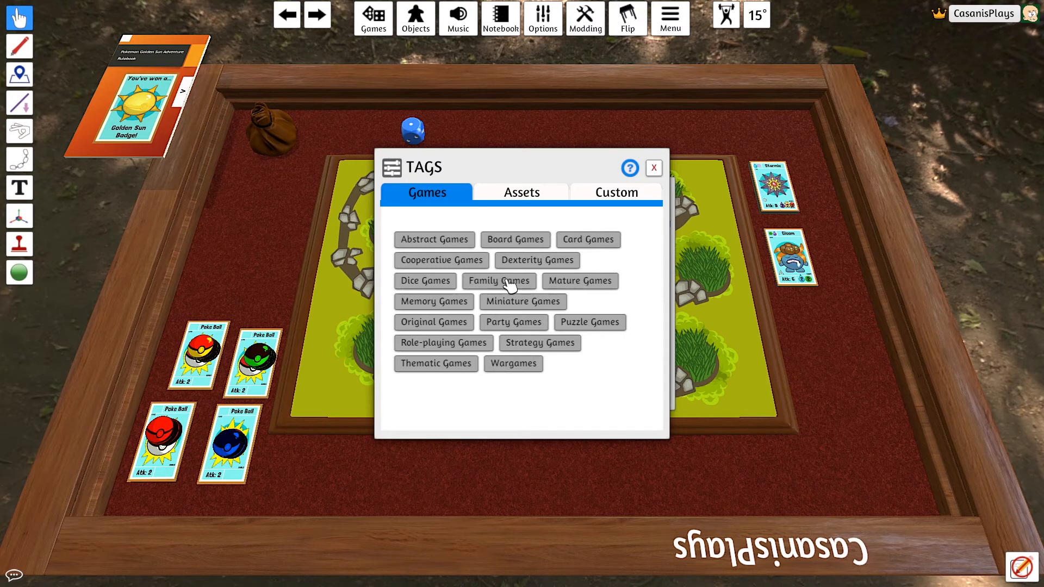
pyautogui.click(521, 243)
pyautogui.click(598, 242)
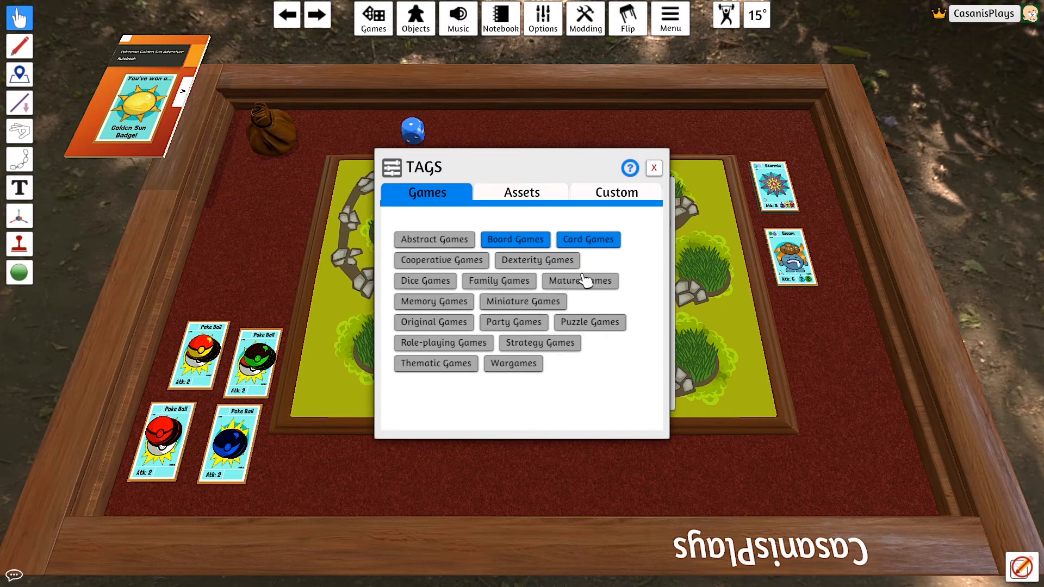
# Look through the asset tags and the custom tag option, and close the tag editor
pyautogui.click(534, 196)
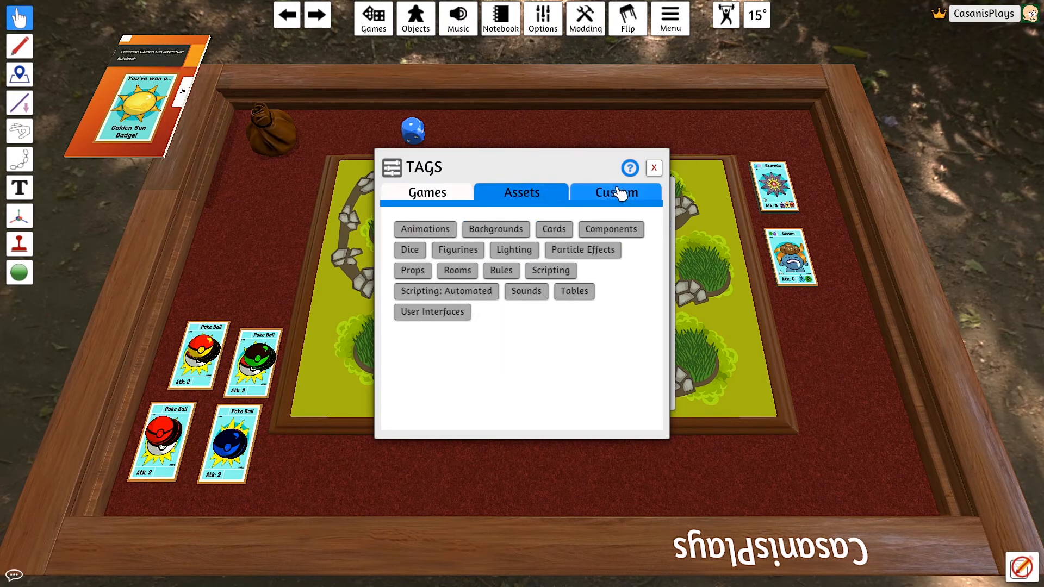
pyautogui.click(623, 199)
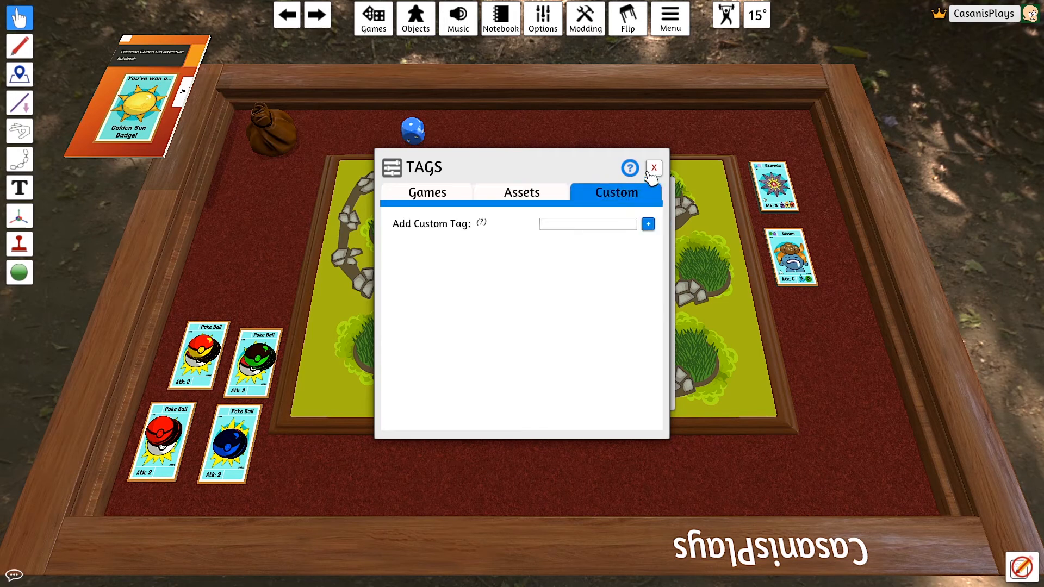
pyautogui.click(655, 168)
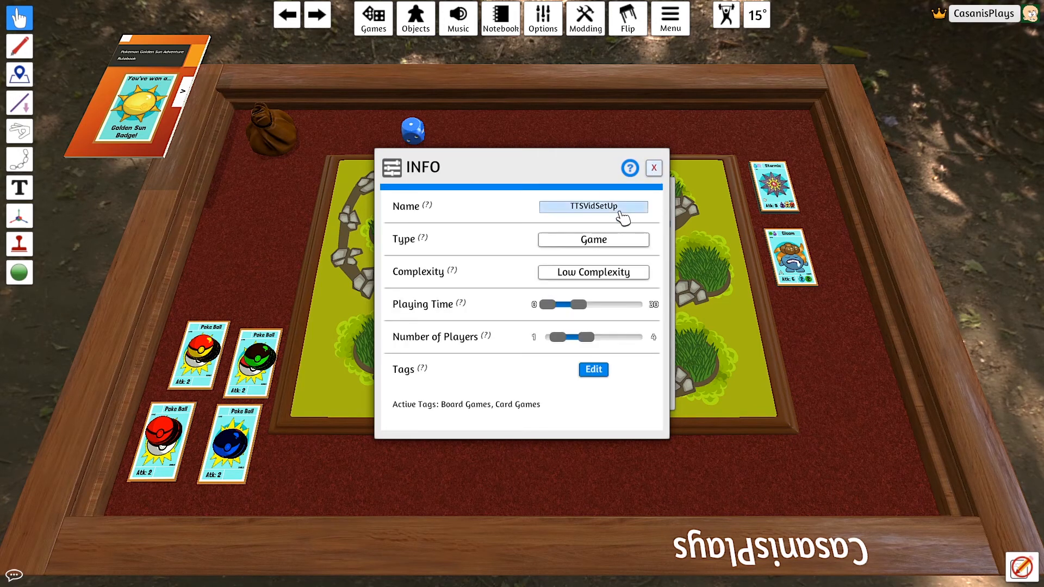
# Close the game info, view the form for updating an existing Workshop item, and return to the upload form
pyautogui.click(655, 169)
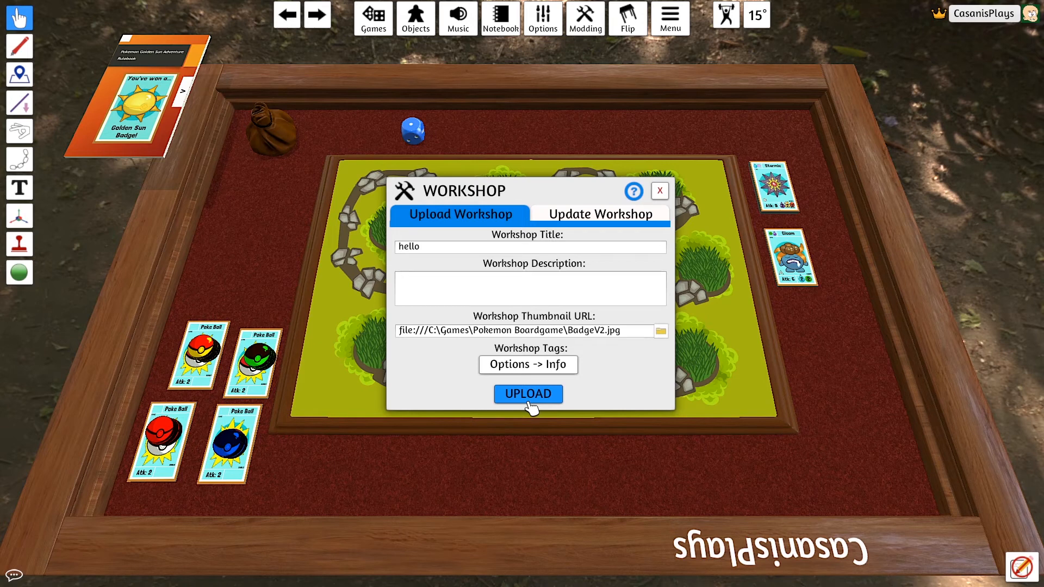
pyautogui.click(587, 215)
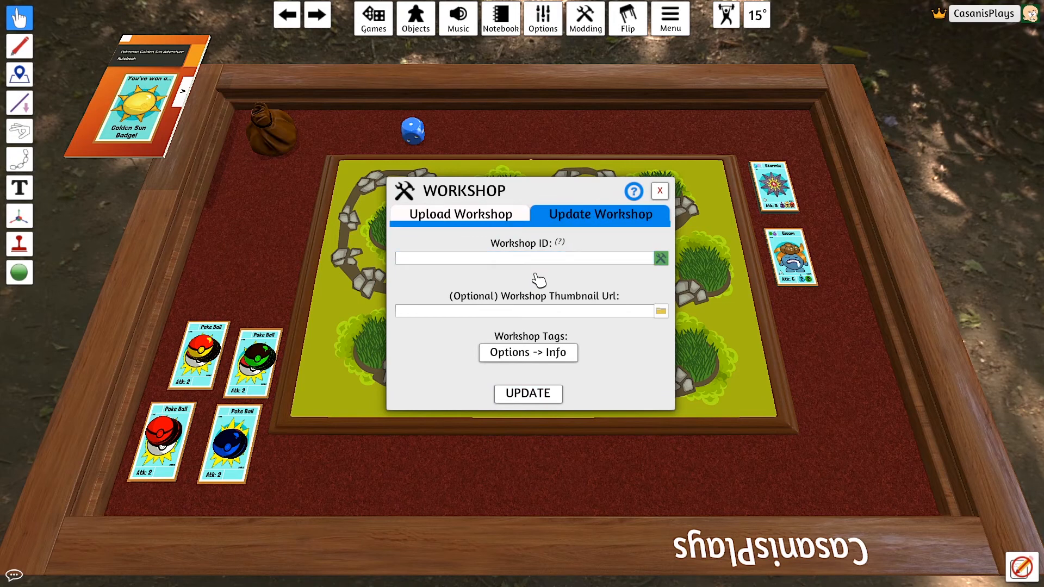
pyautogui.click(477, 215)
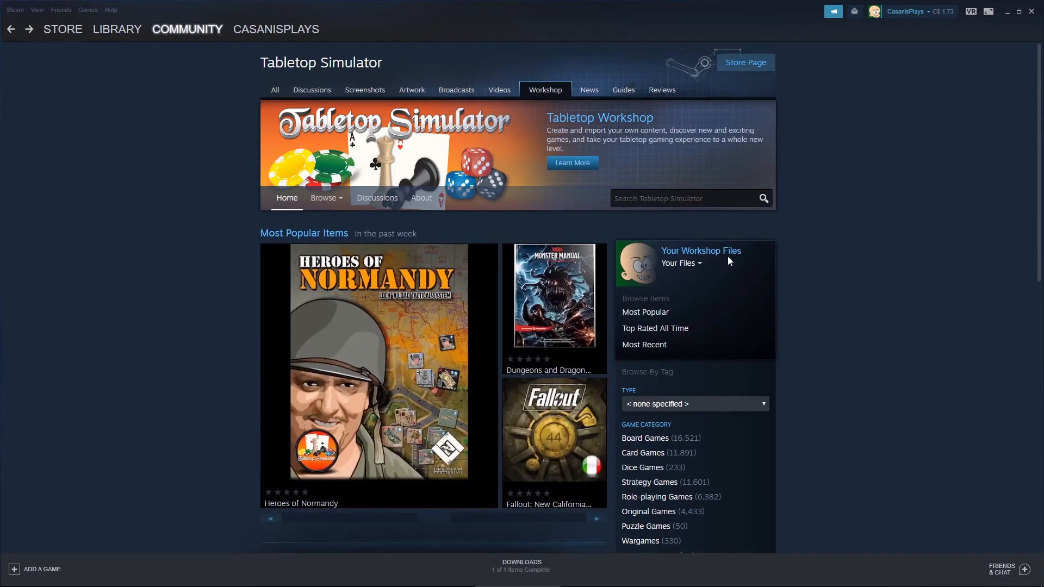
# Switch to Steam and open the Pokemon - Golden Sun Adventure item from the posted Tabletop Simulator Workshop files
pyautogui.moveTo(701, 265)
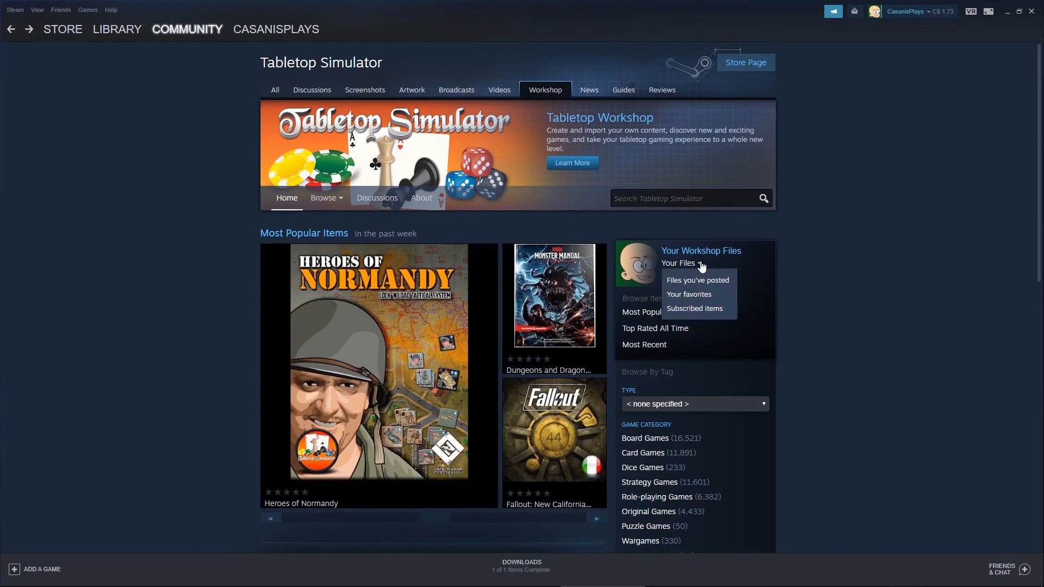
pyautogui.click(702, 283)
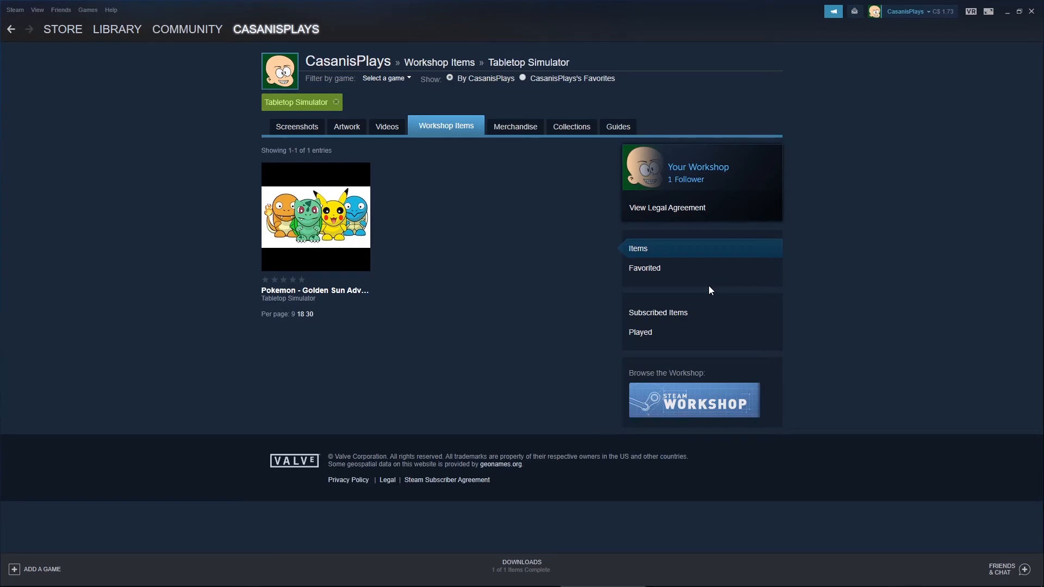
pyautogui.moveTo(315, 226)
pyautogui.click(352, 220)
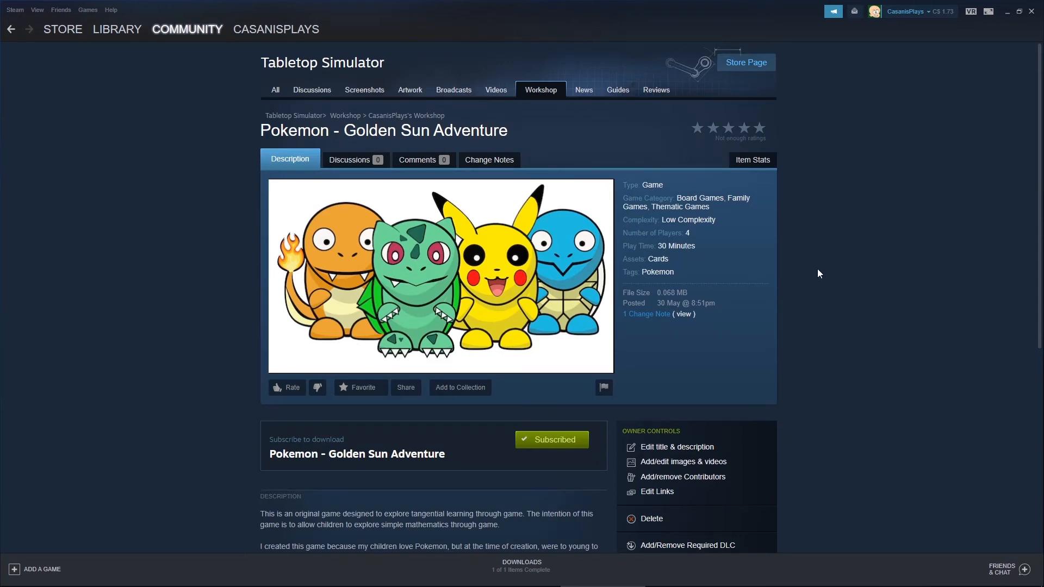
# Review the Workshop item's details, description and owner controls, including its visibility choices
pyautogui.scroll(-1, 817, 268)
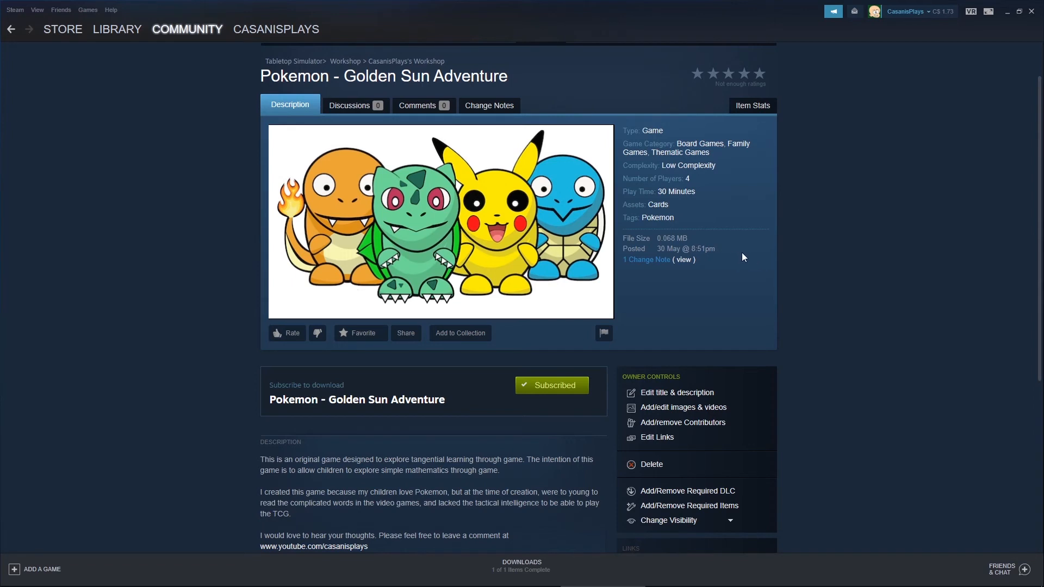
pyautogui.scroll(-3, 741, 252)
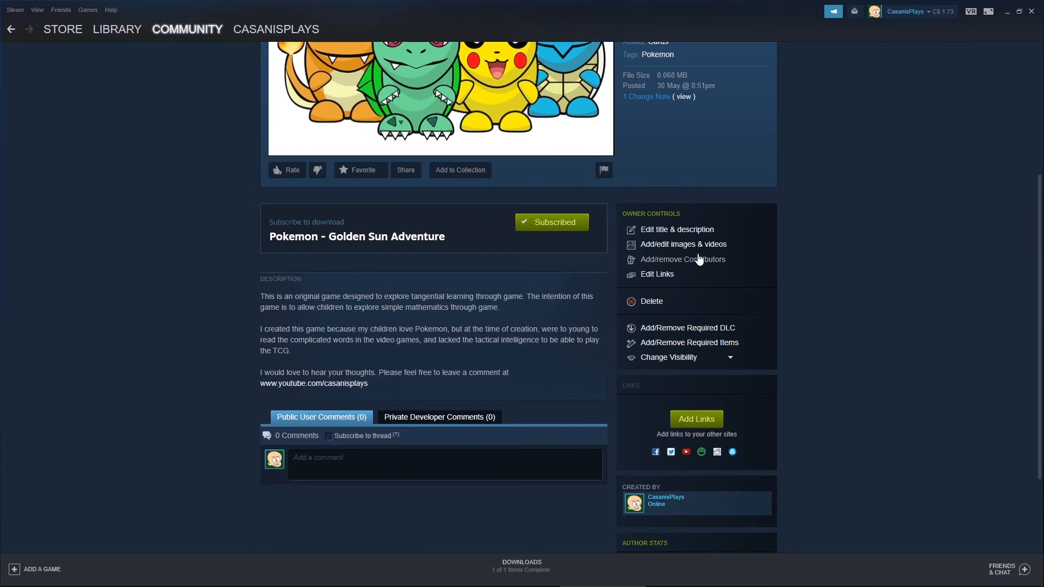
pyautogui.click(730, 358)
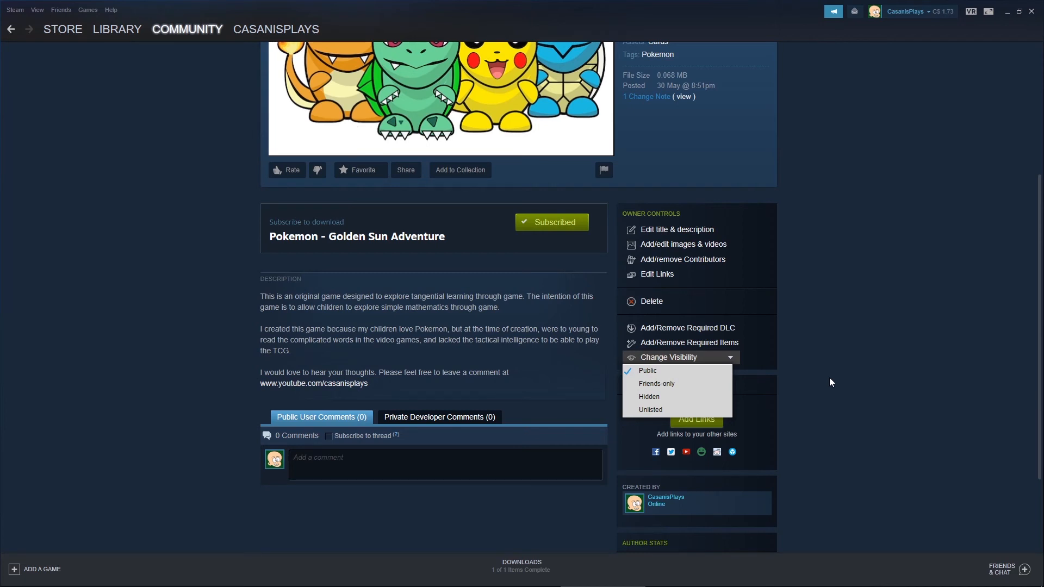
pyautogui.click(867, 281)
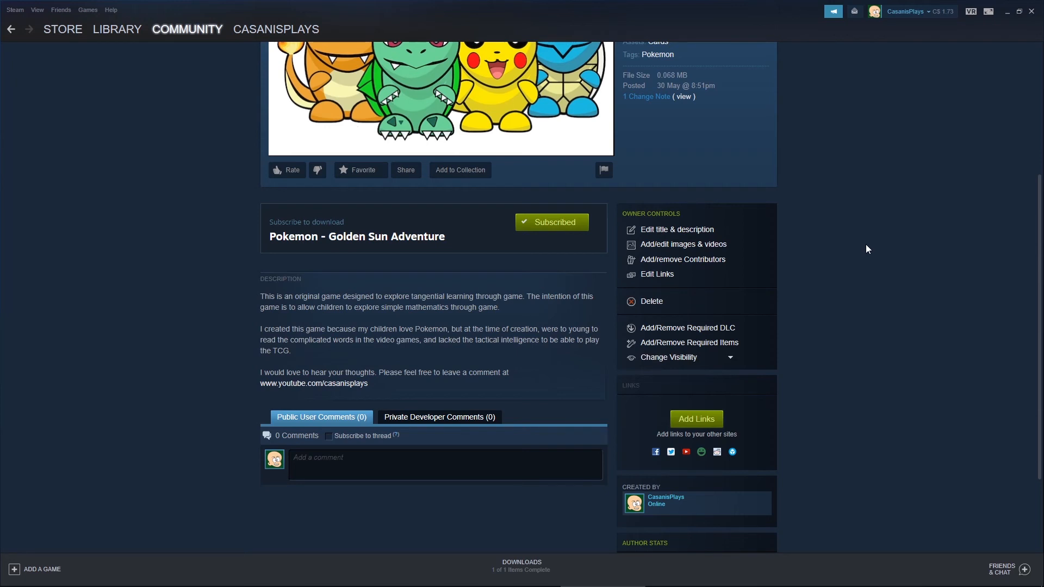
pyautogui.scroll(4, 866, 249)
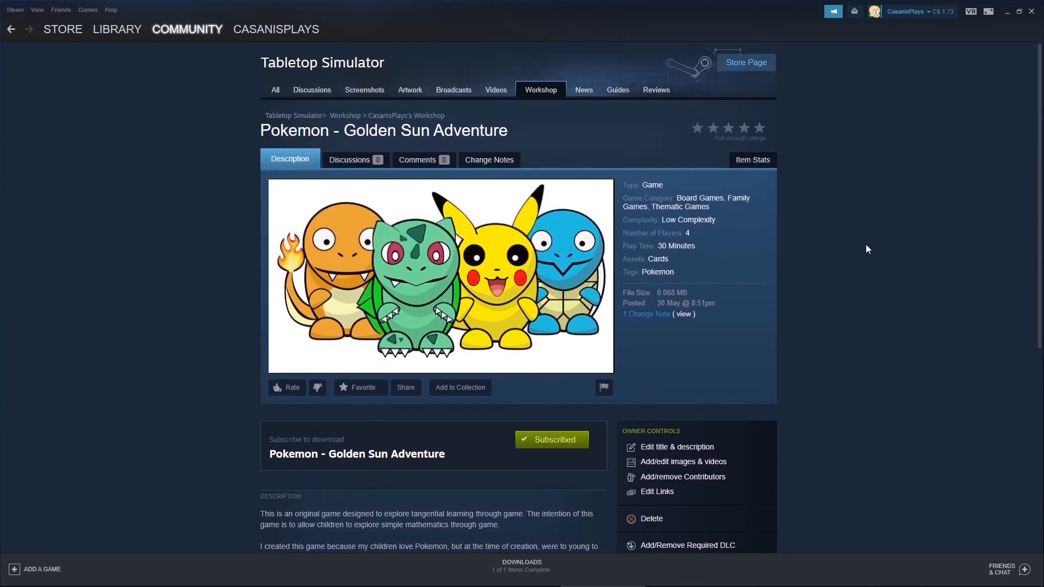
# Open the Workshop item's stats and examine the lifetime figures and the cumulative subscribers graph
pyautogui.click(759, 162)
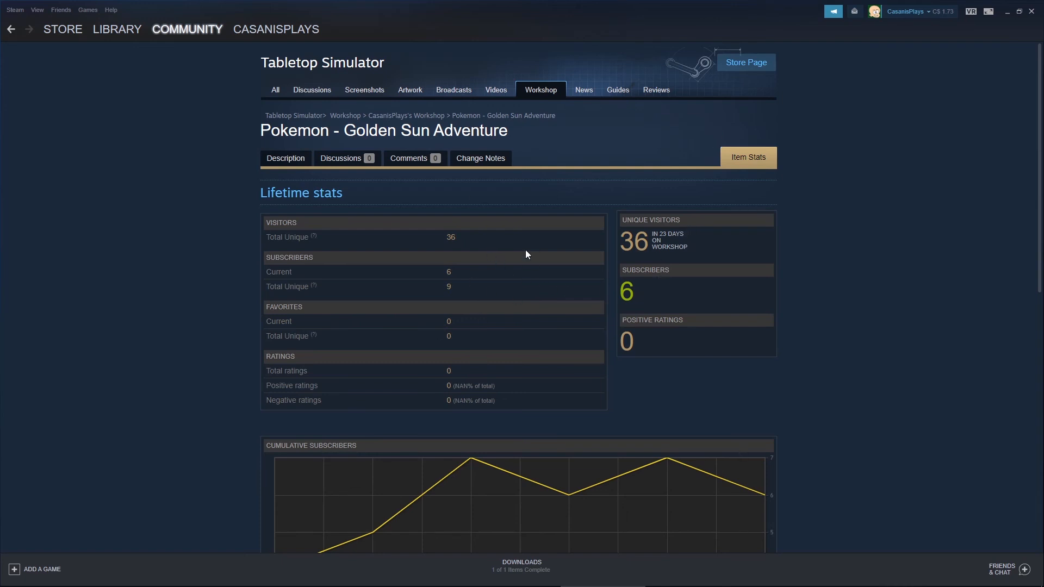
pyautogui.scroll(-3, 838, 286)
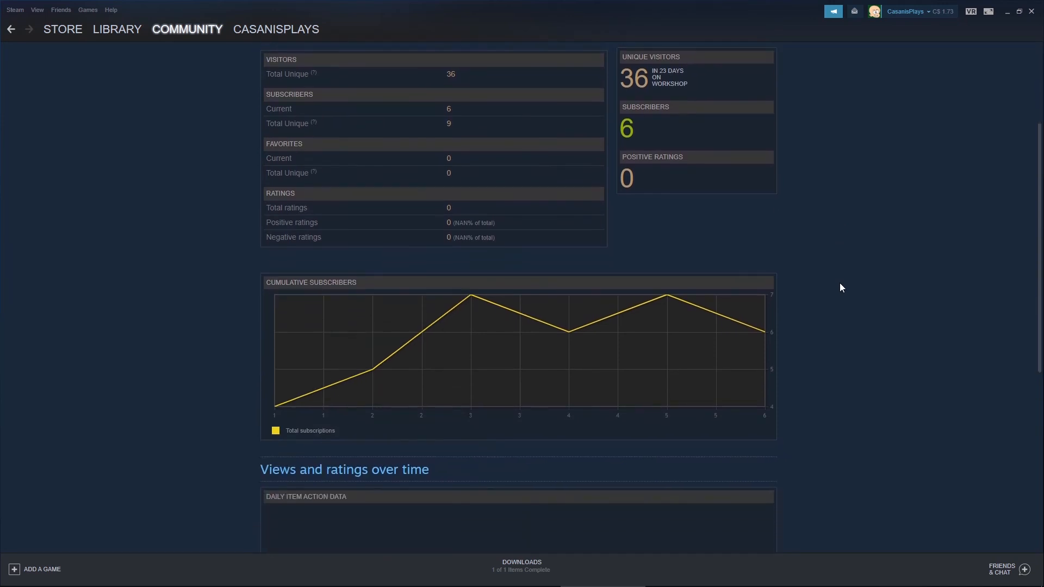
pyautogui.scroll(3, 826, 237)
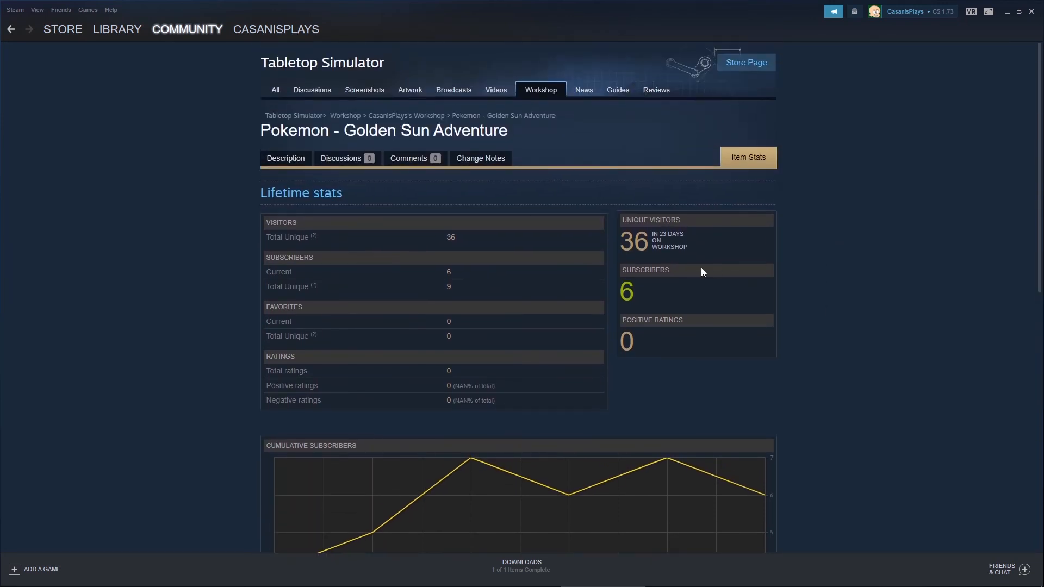